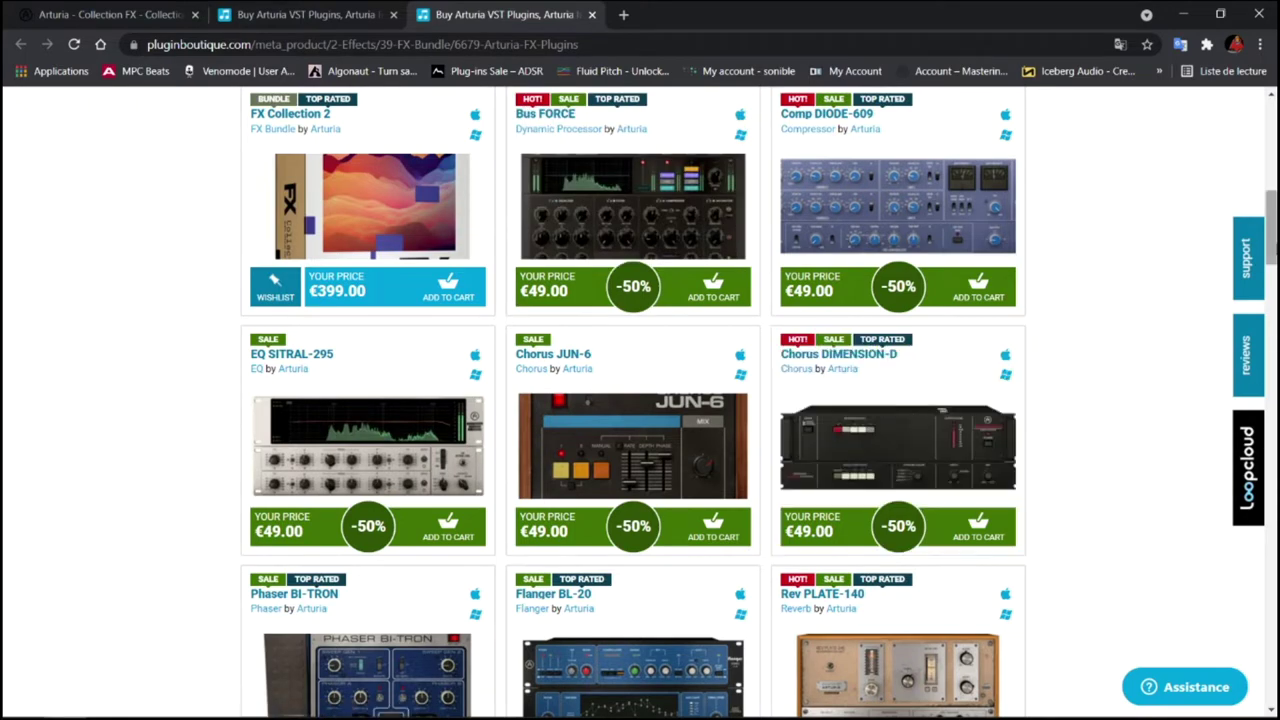
Examine the Arturia FX plugins and their sale prices on the Plugin Boutique page
scroll(640, 400, down, 2)
scroll(640, 400, down, 5)
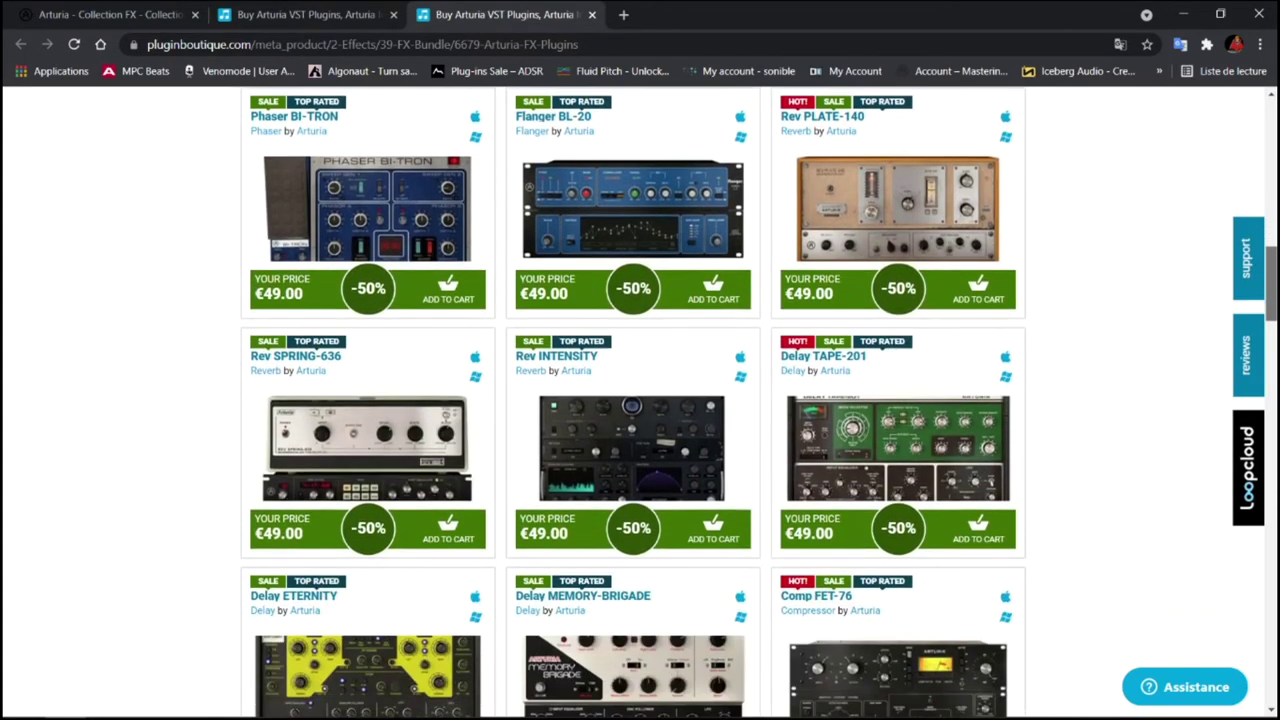
scroll(640, 400, down, 5)
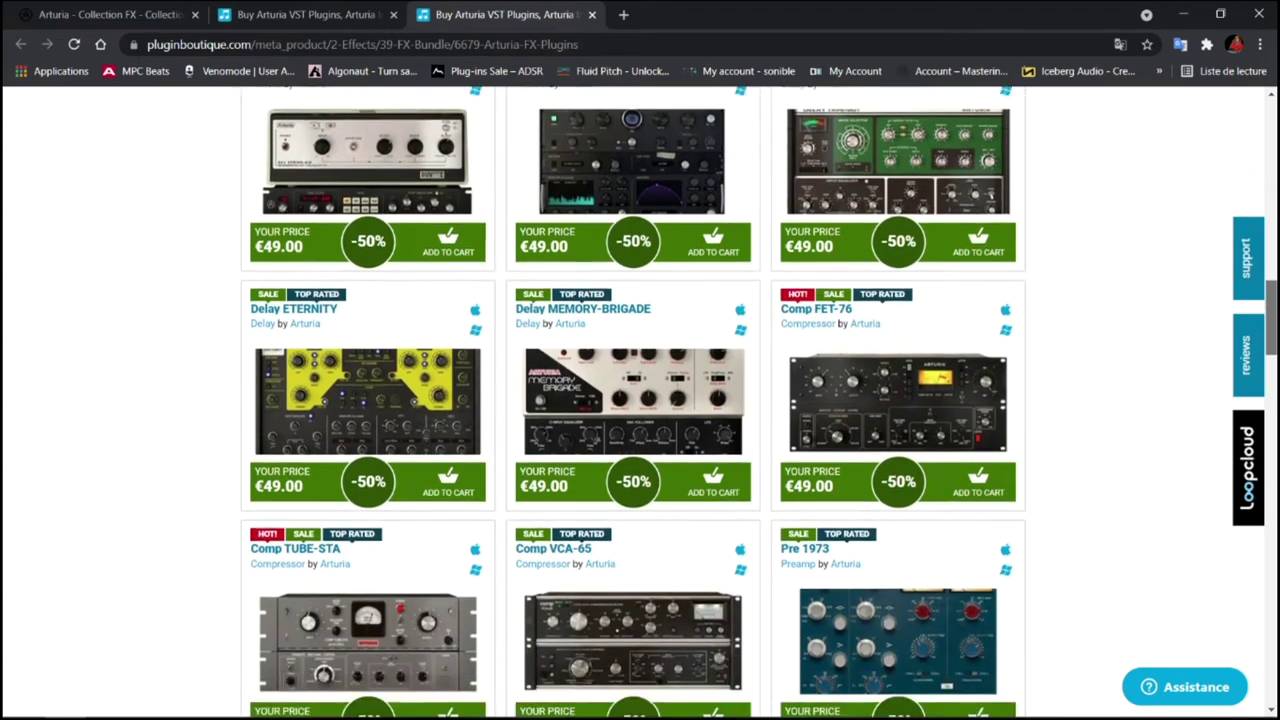
scroll(1257, 152, up, 12)
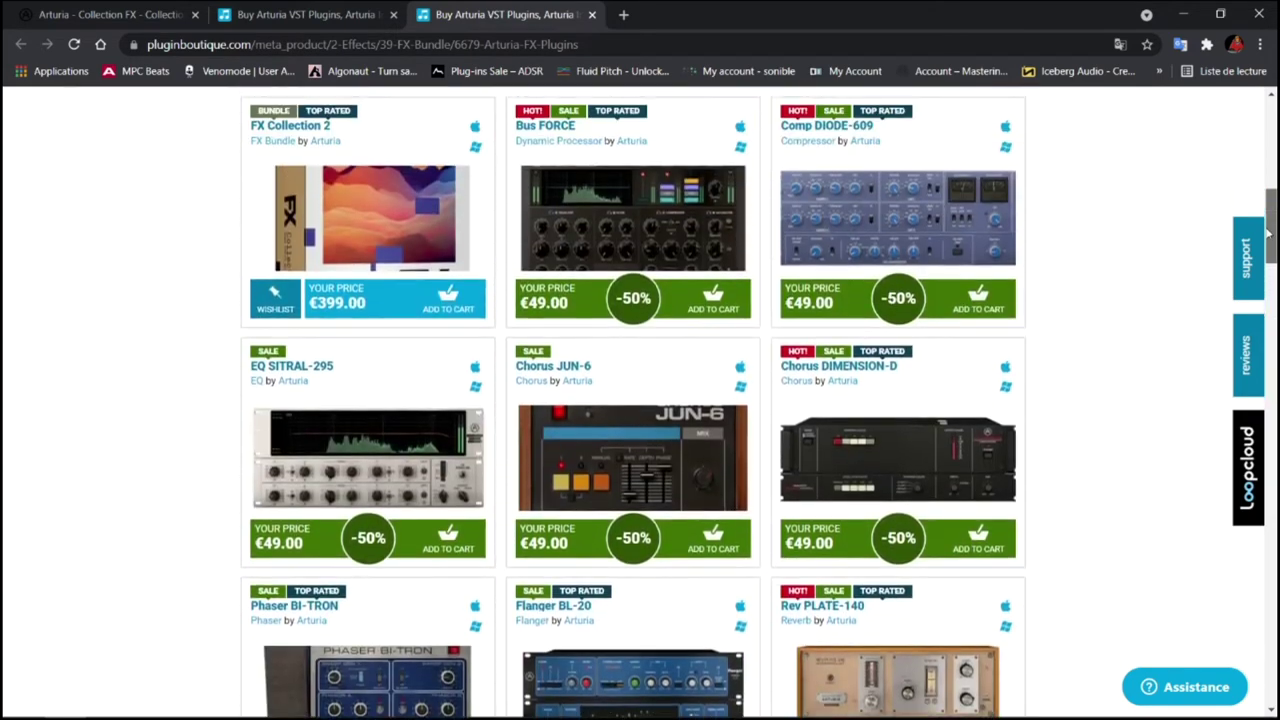
scroll(1257, 152, up, 1)
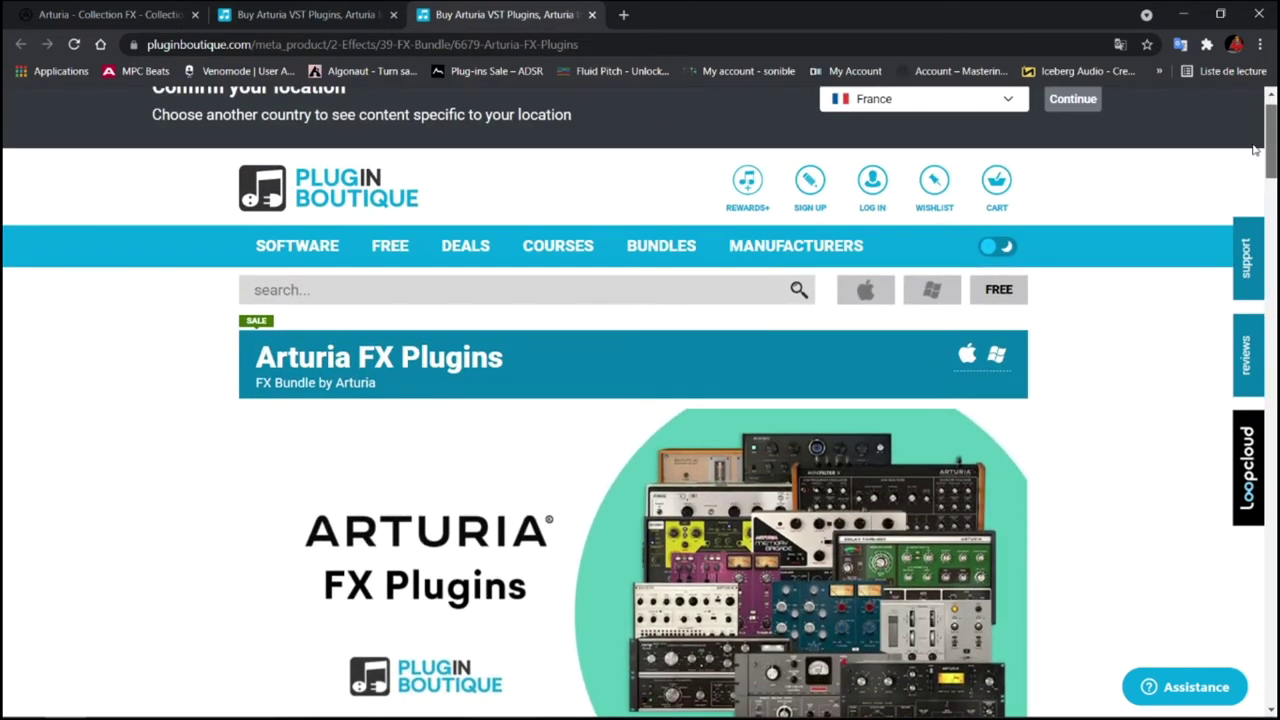
scroll(1257, 150, up, 1)
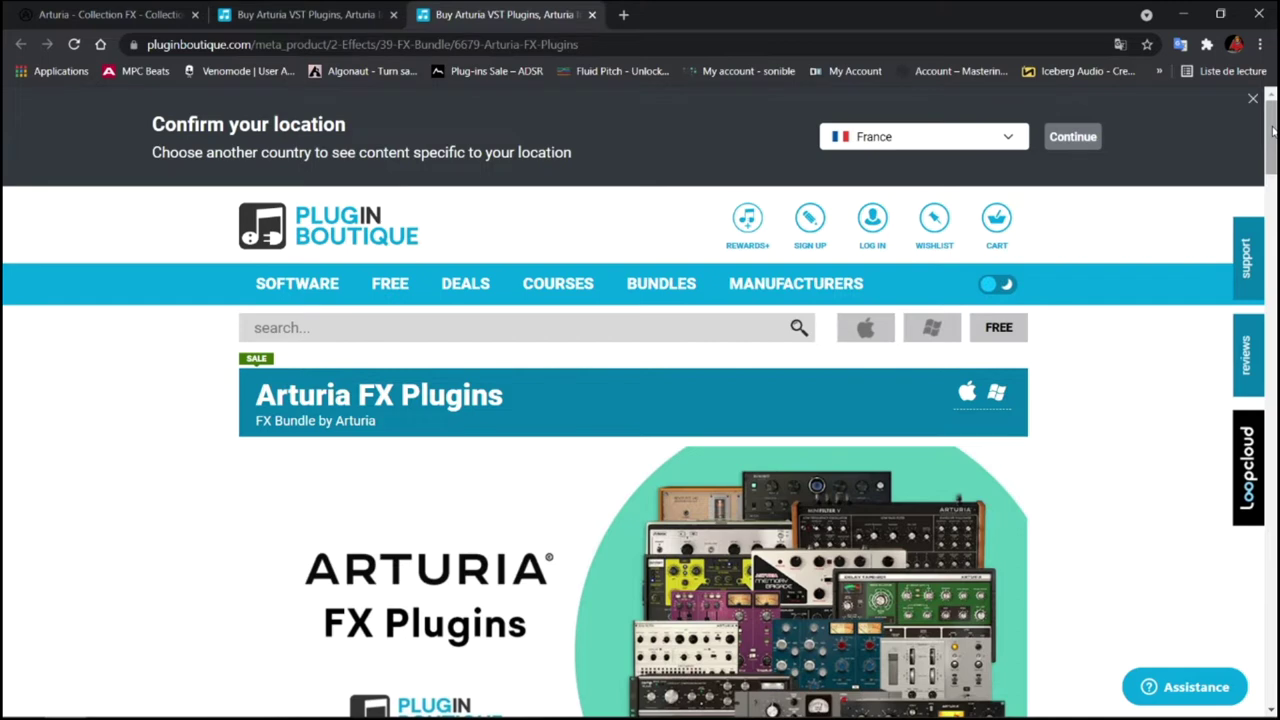
scroll(1273, 130, down, 5)
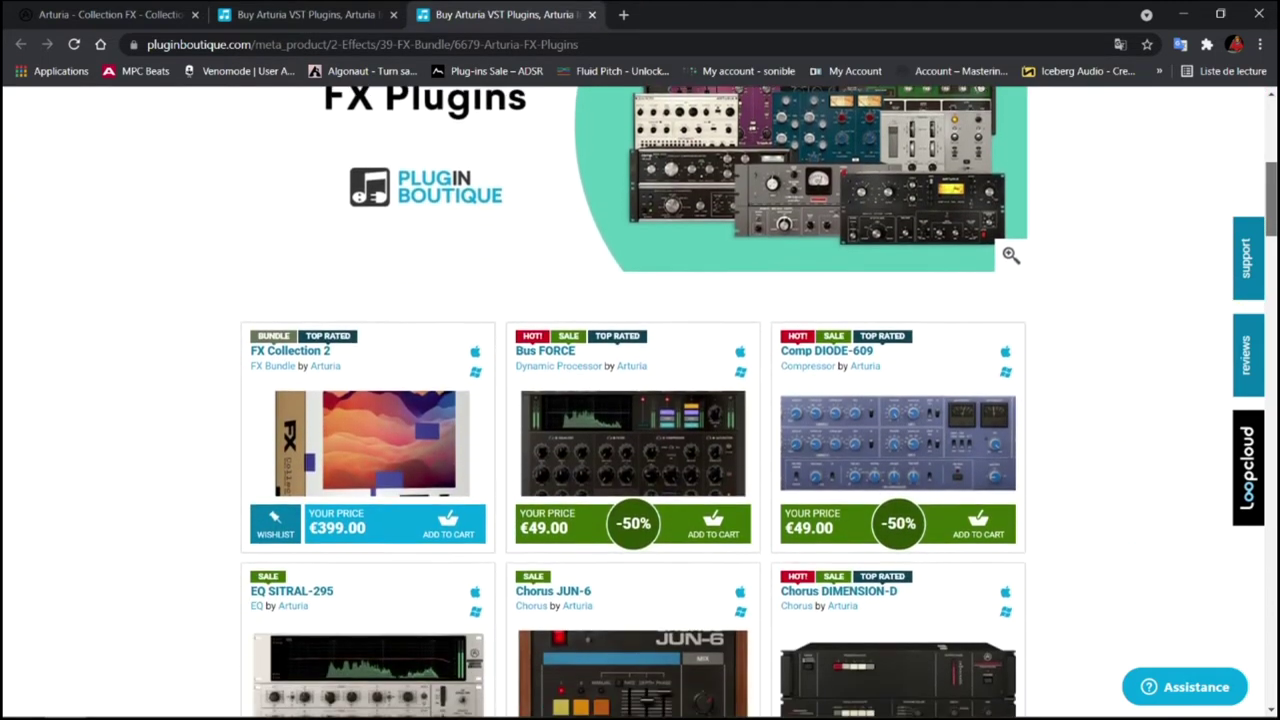
scroll(1250, 205, down, 1)
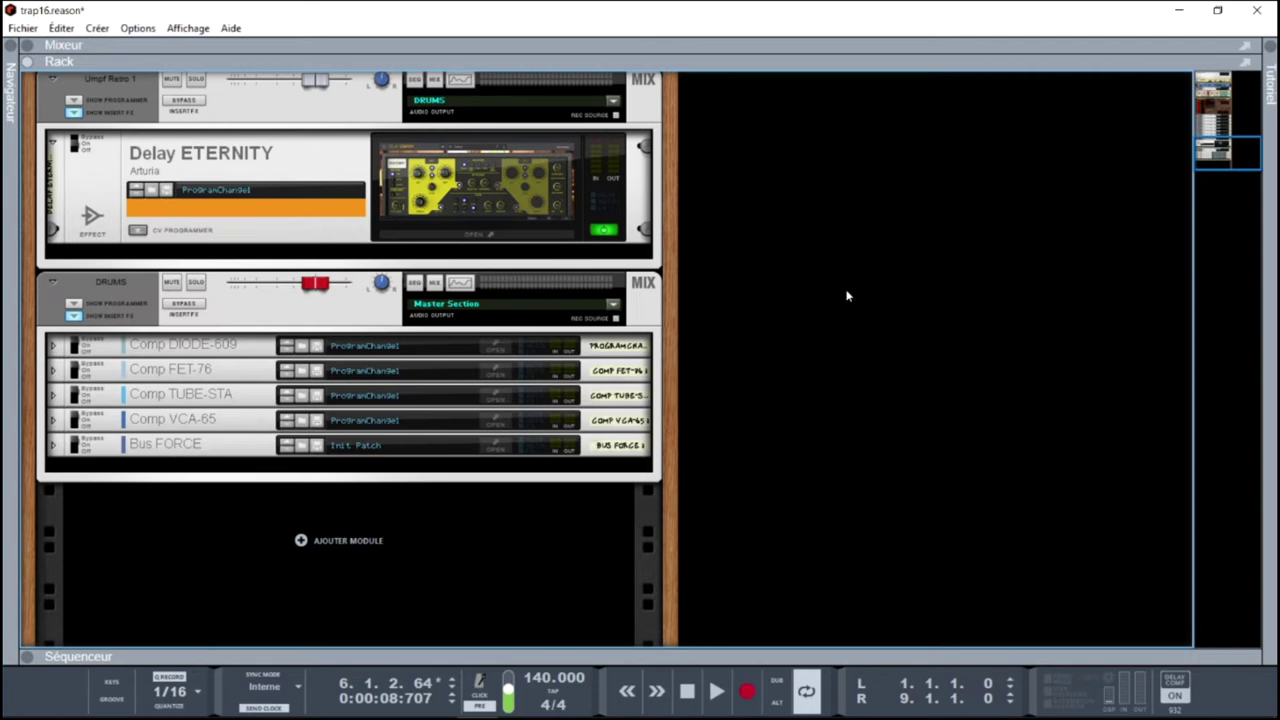
Switch to Reason, play the drum loop while viewing the sequencer and the DRUMS mixer channel, and stop playback
click(716, 700)
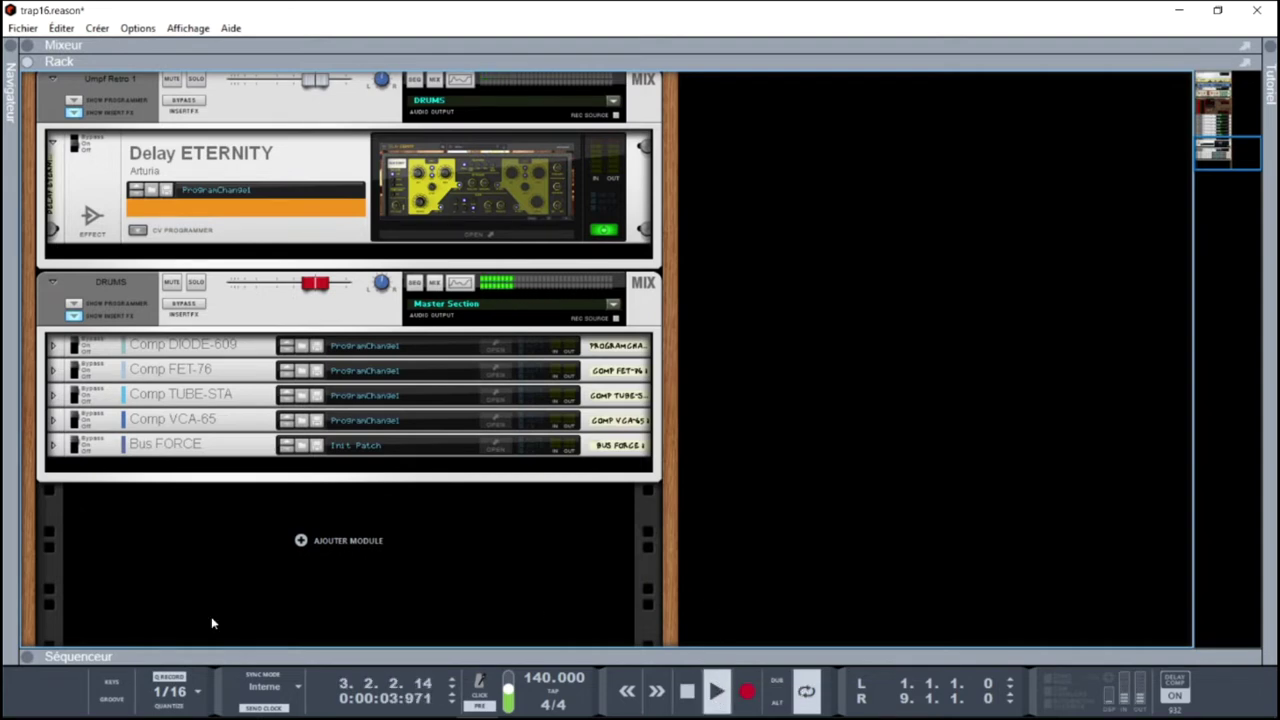
key(F7)
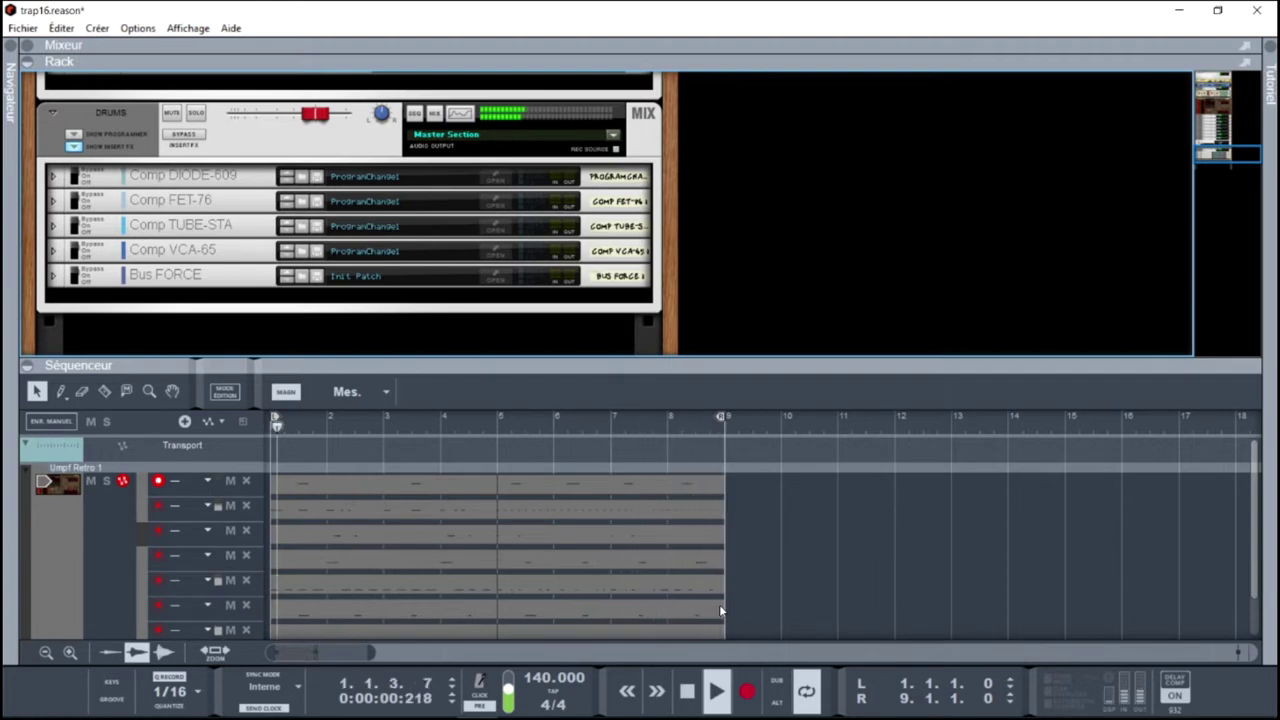
key(F5)
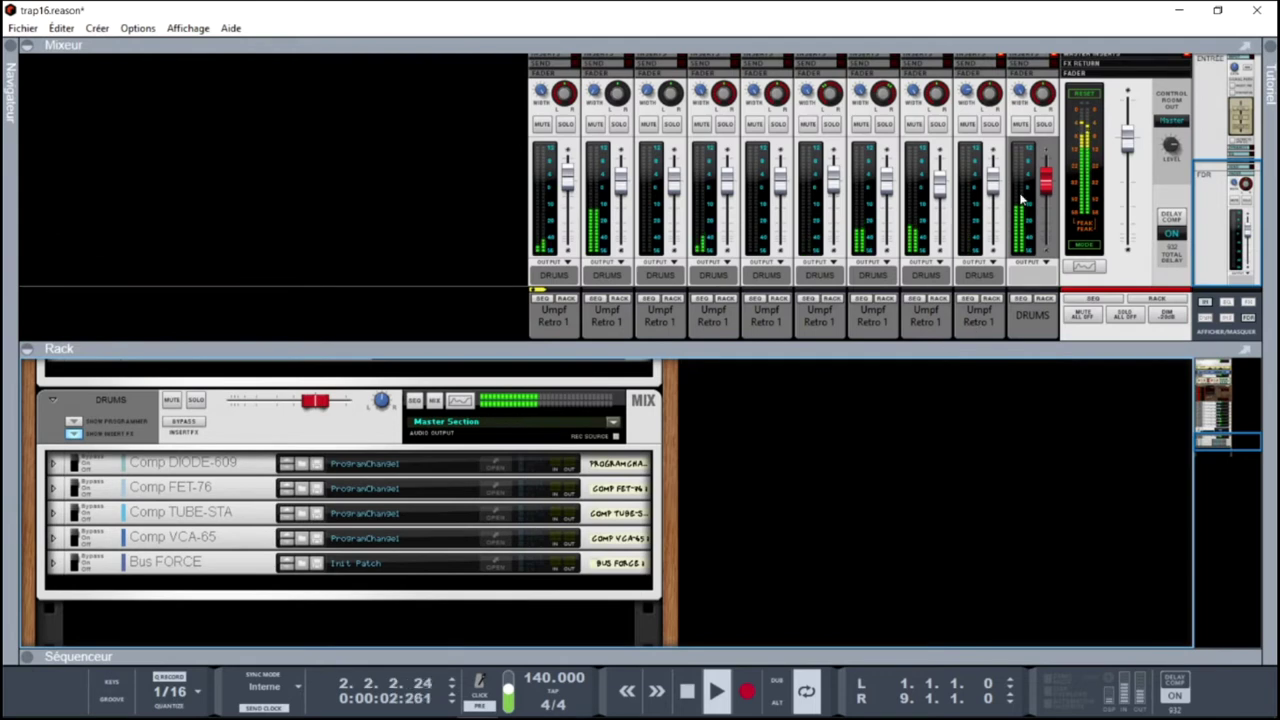
mouse_move(1050, 153)
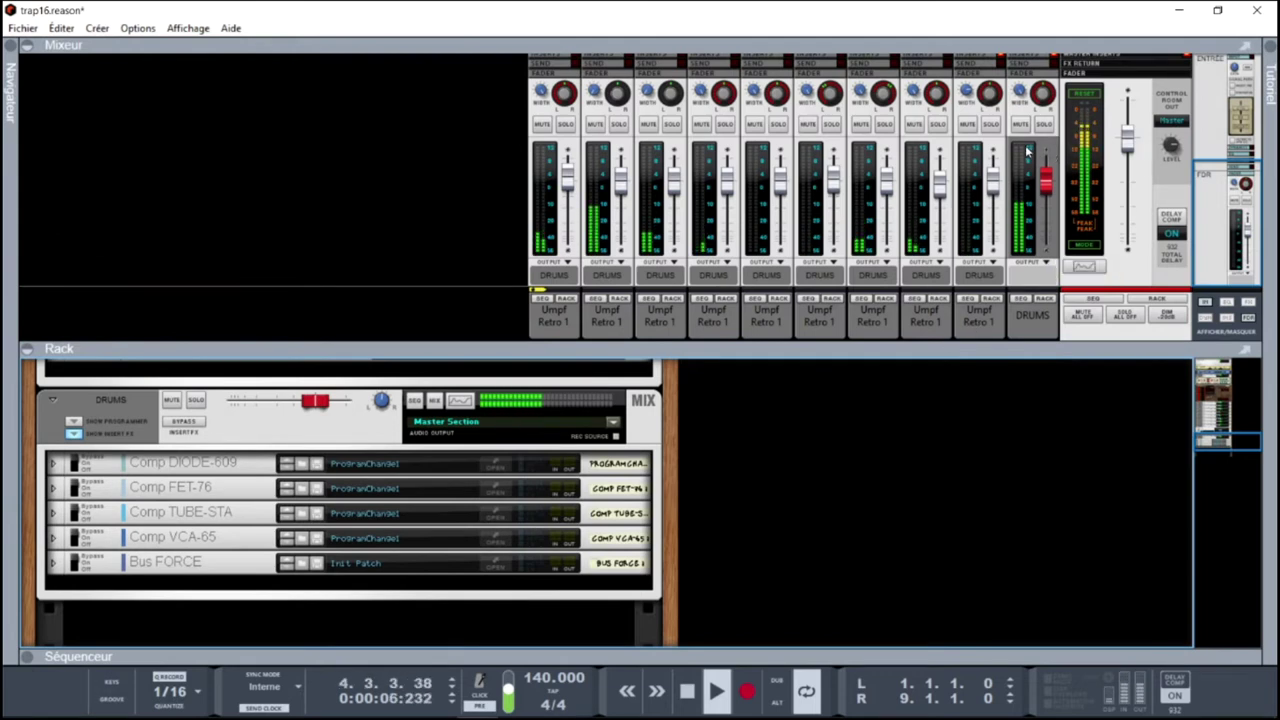
key(space)
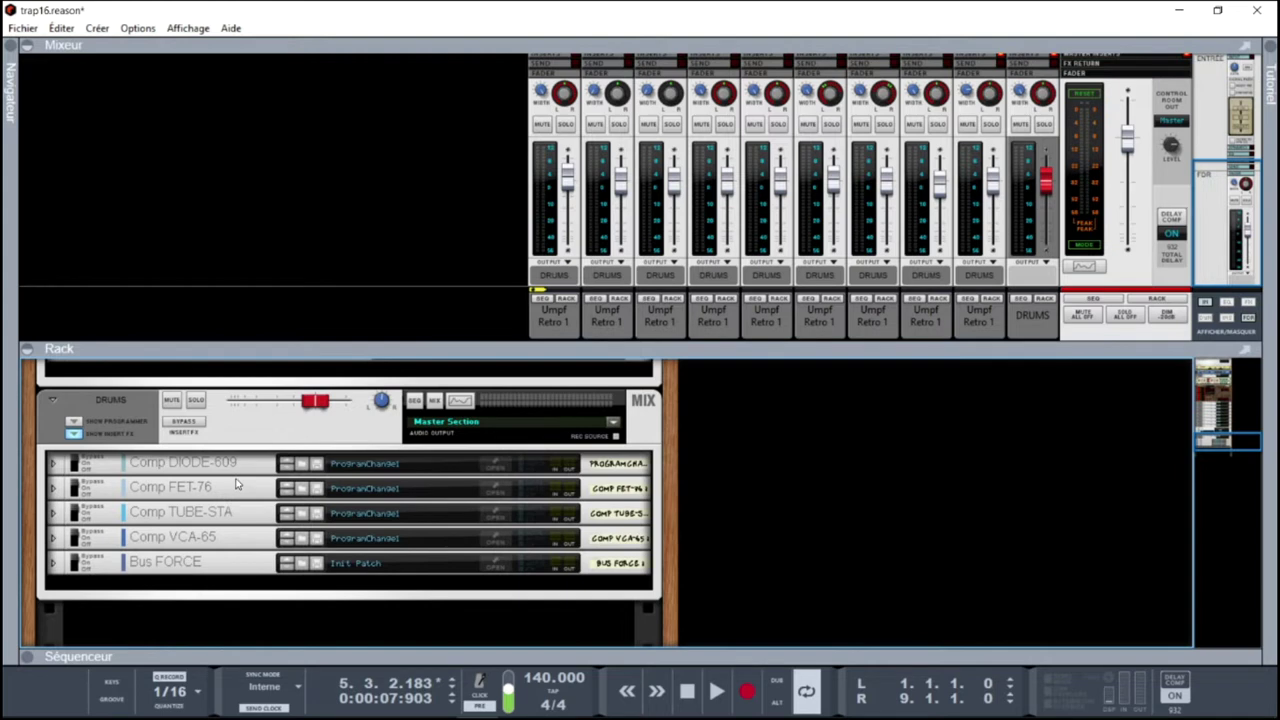
Open the Comp DIODE-609 on the DRUMS channel, take it out of bypass and show its gain reduction needle meters
click(497, 469)
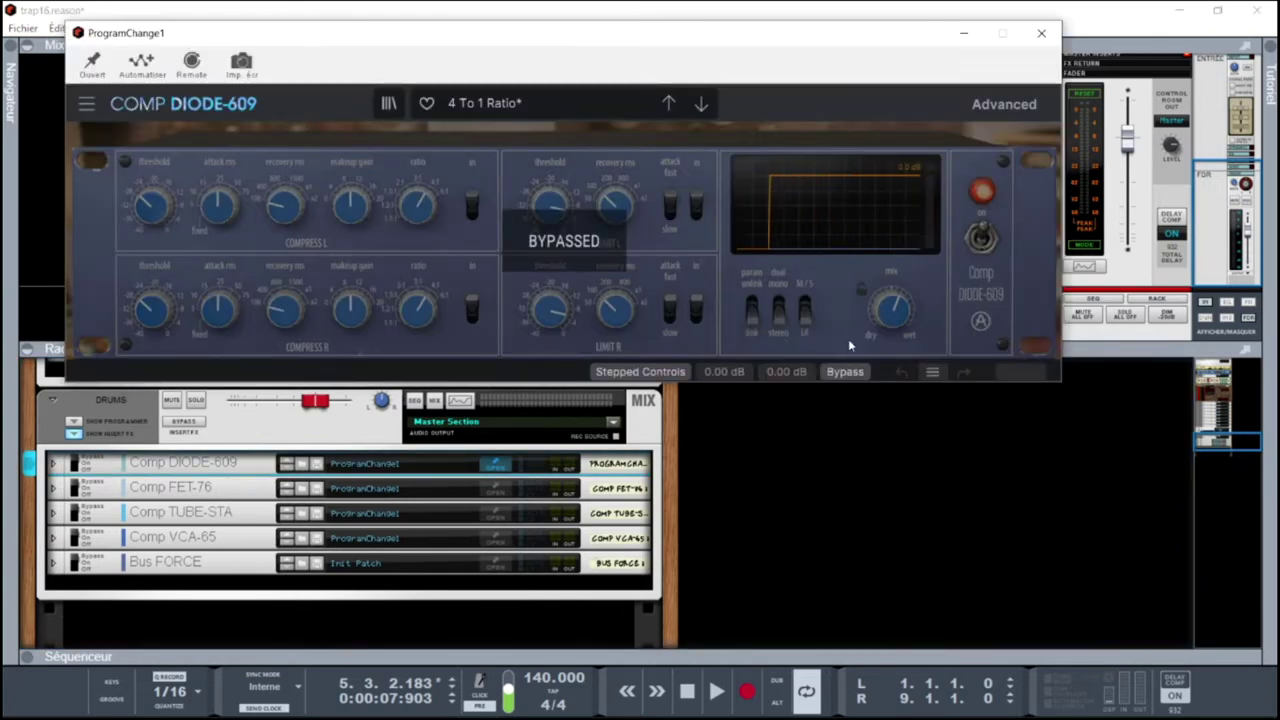
click(78, 466)
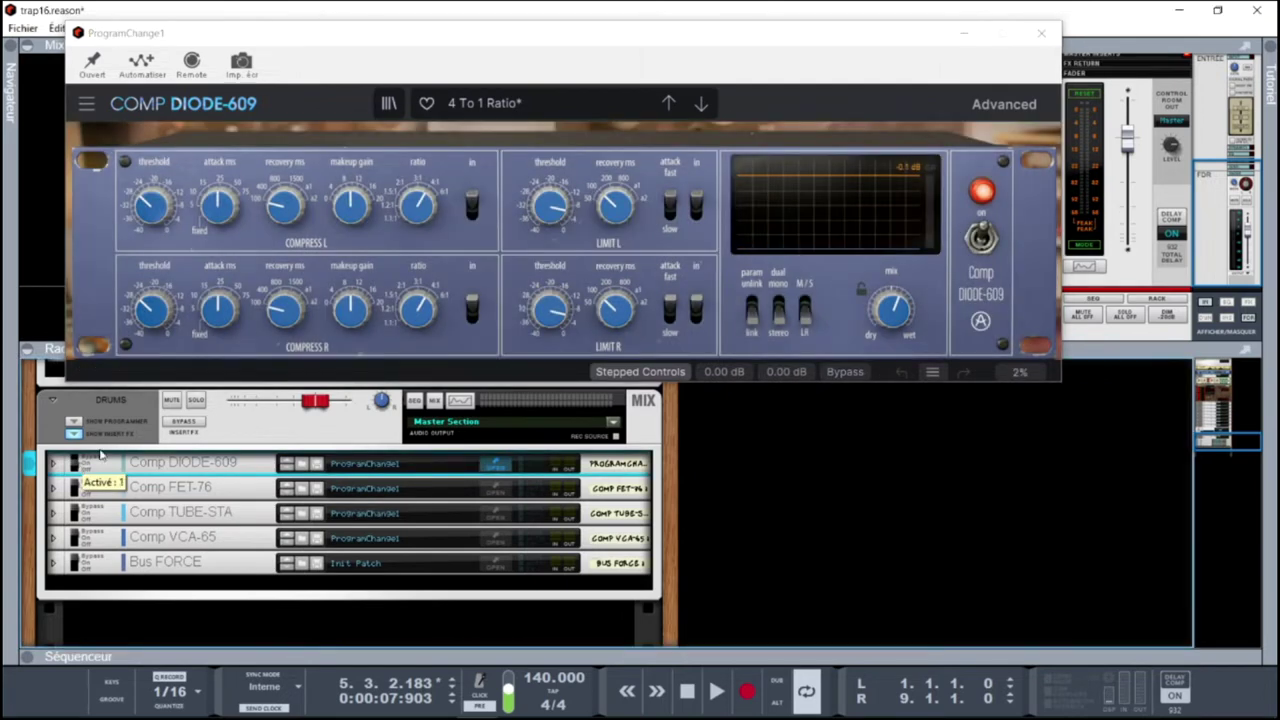
click(810, 240)
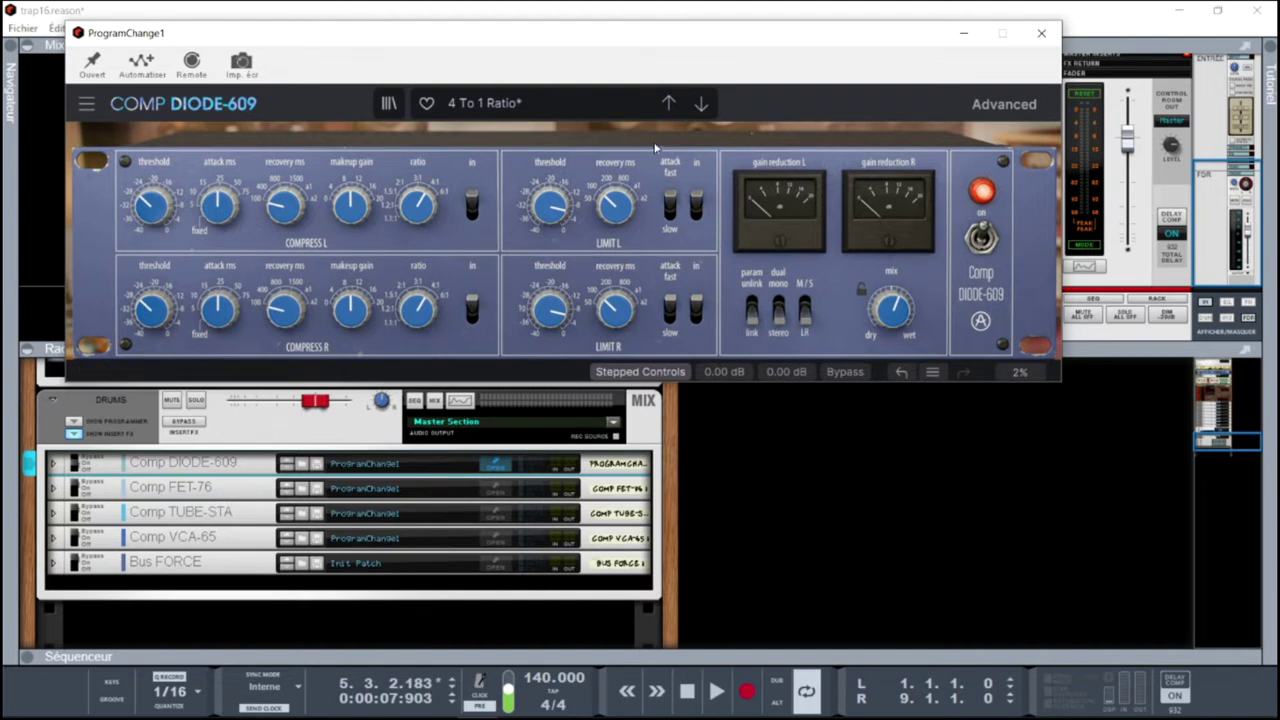
Examine the Comp DIODE-609's export and window resize options, its preset browser and the list of Dynamics presets
click(87, 104)
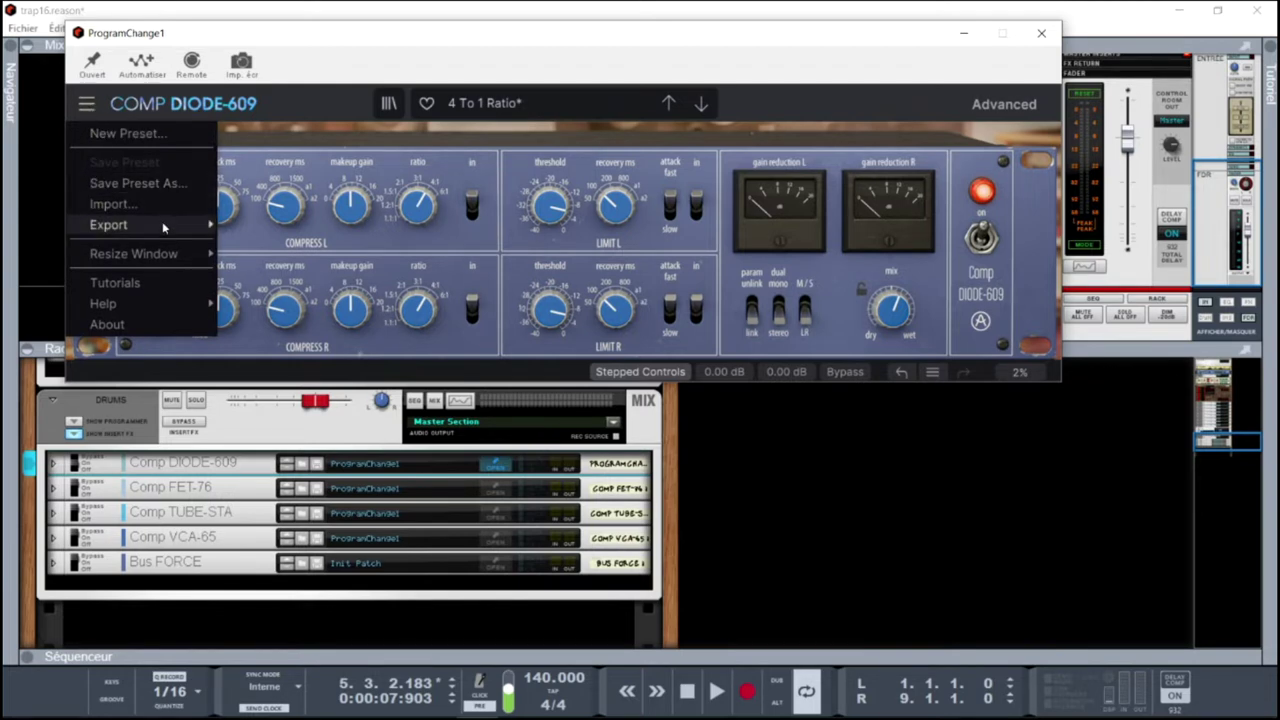
mouse_move(163, 227)
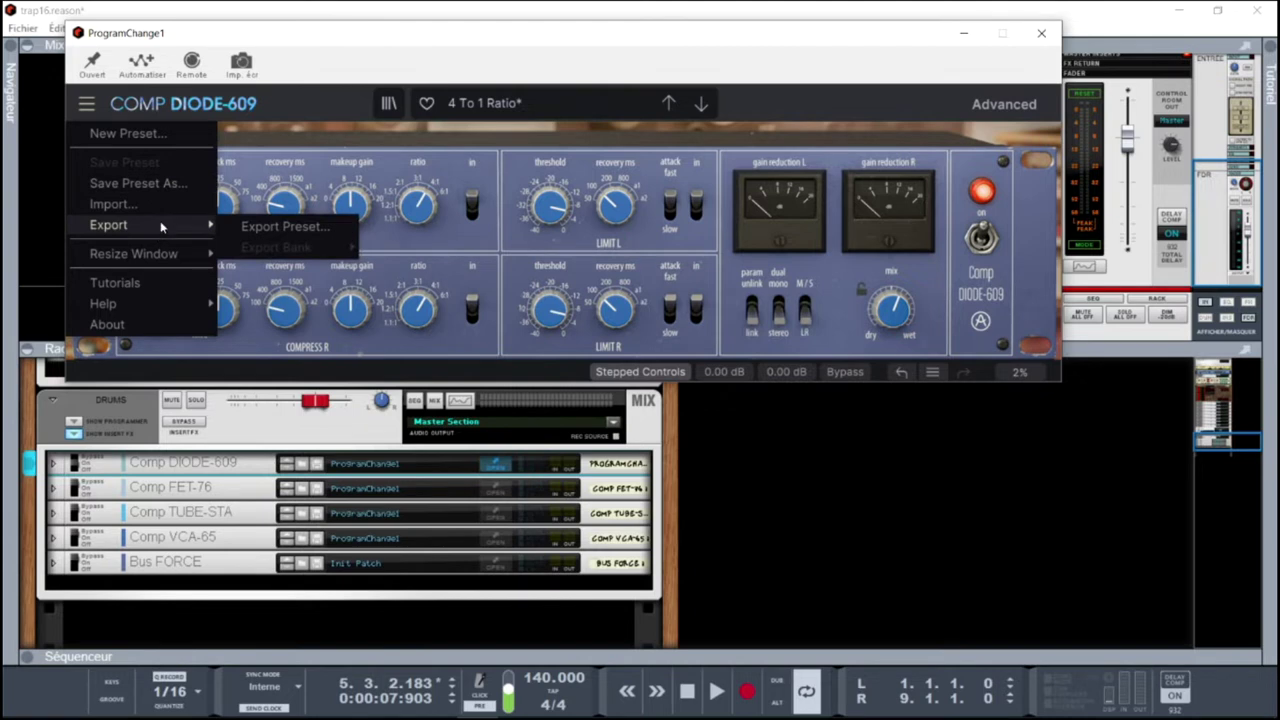
click(283, 226)
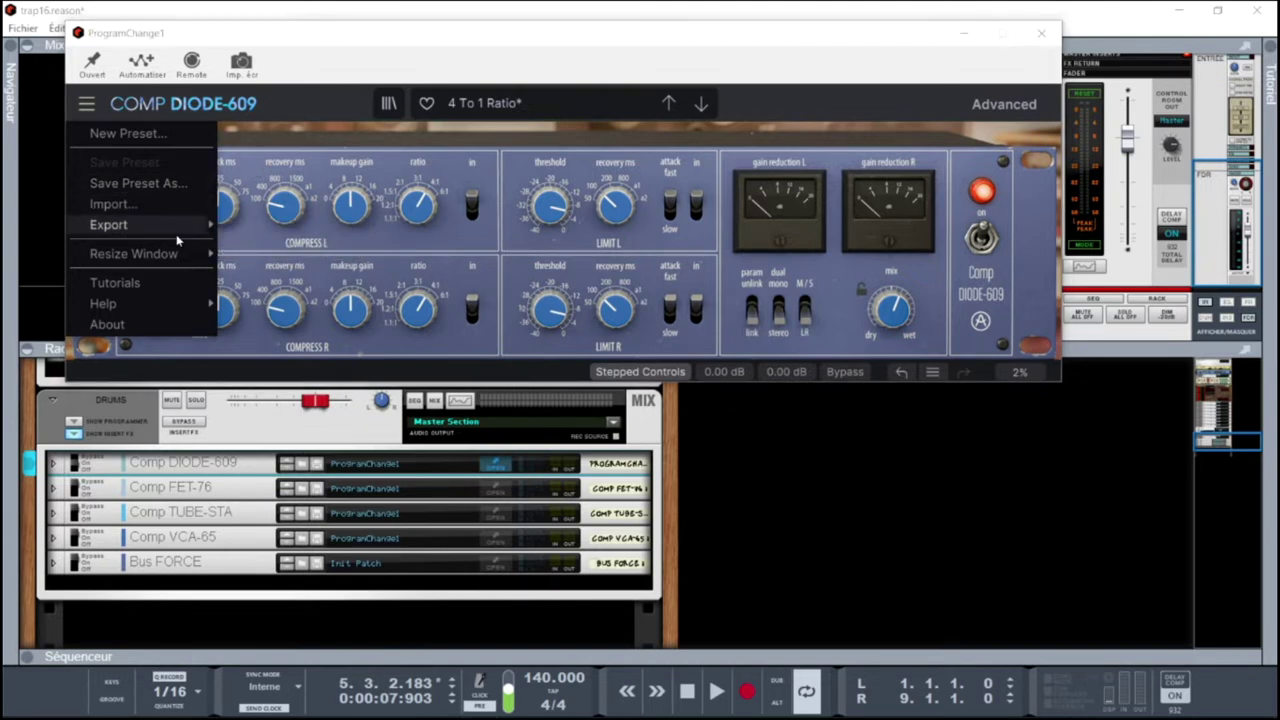
mouse_move(165, 254)
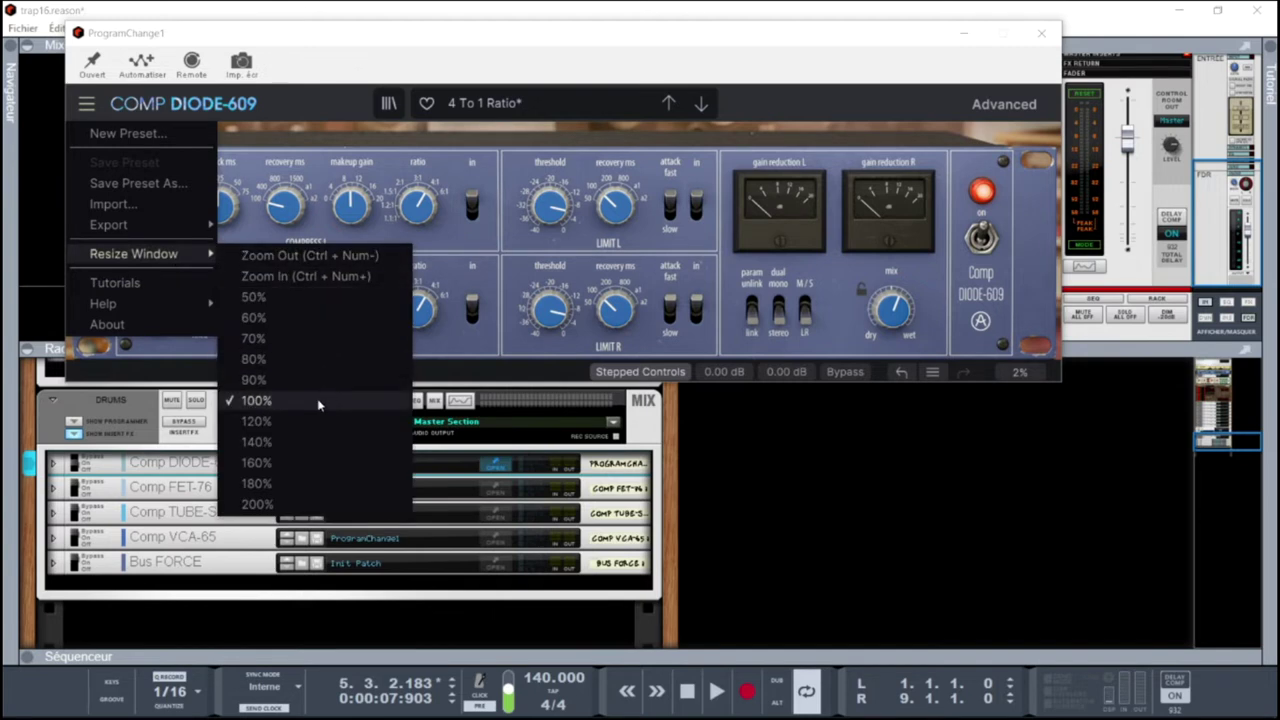
click(647, 88)
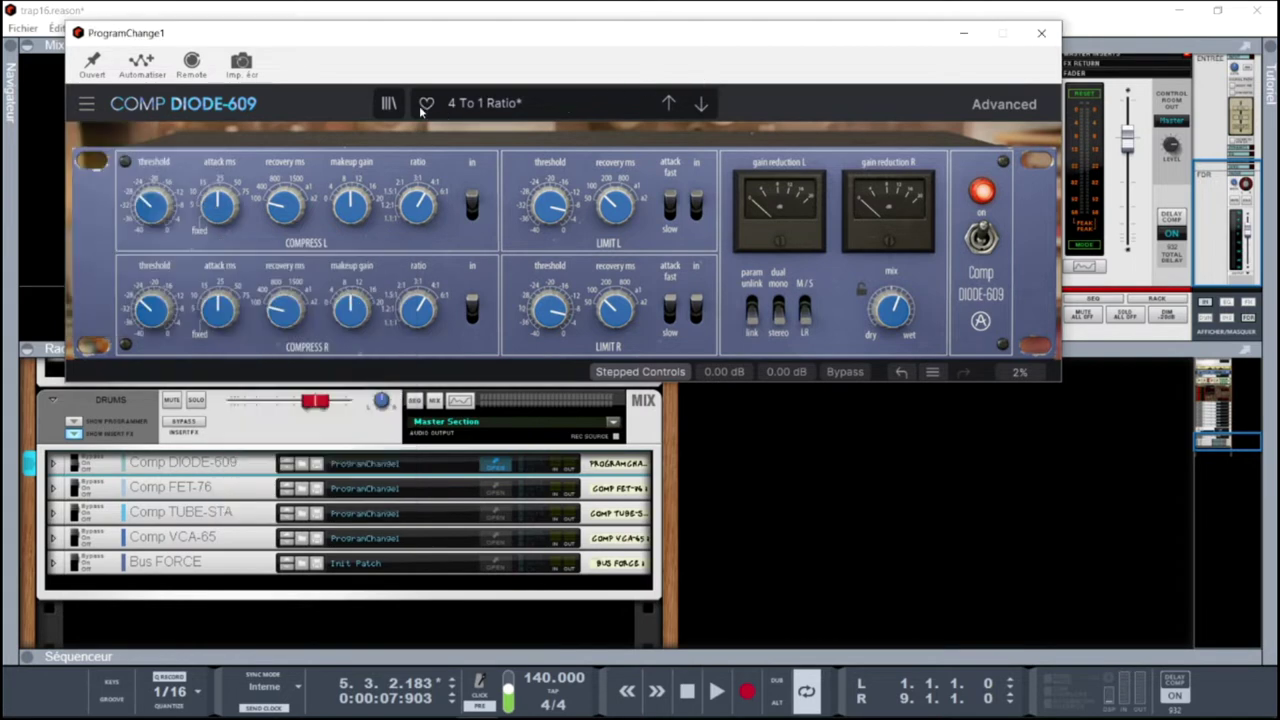
click(390, 104)
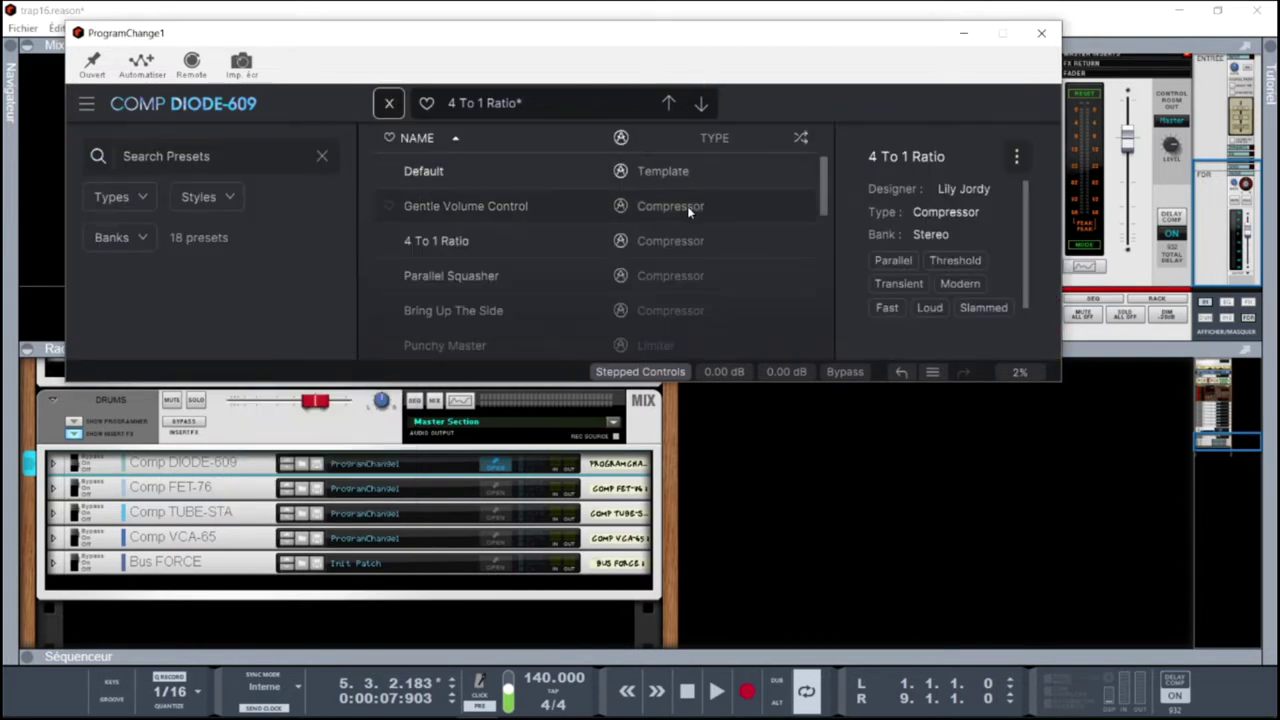
click(390, 103)
click(493, 106)
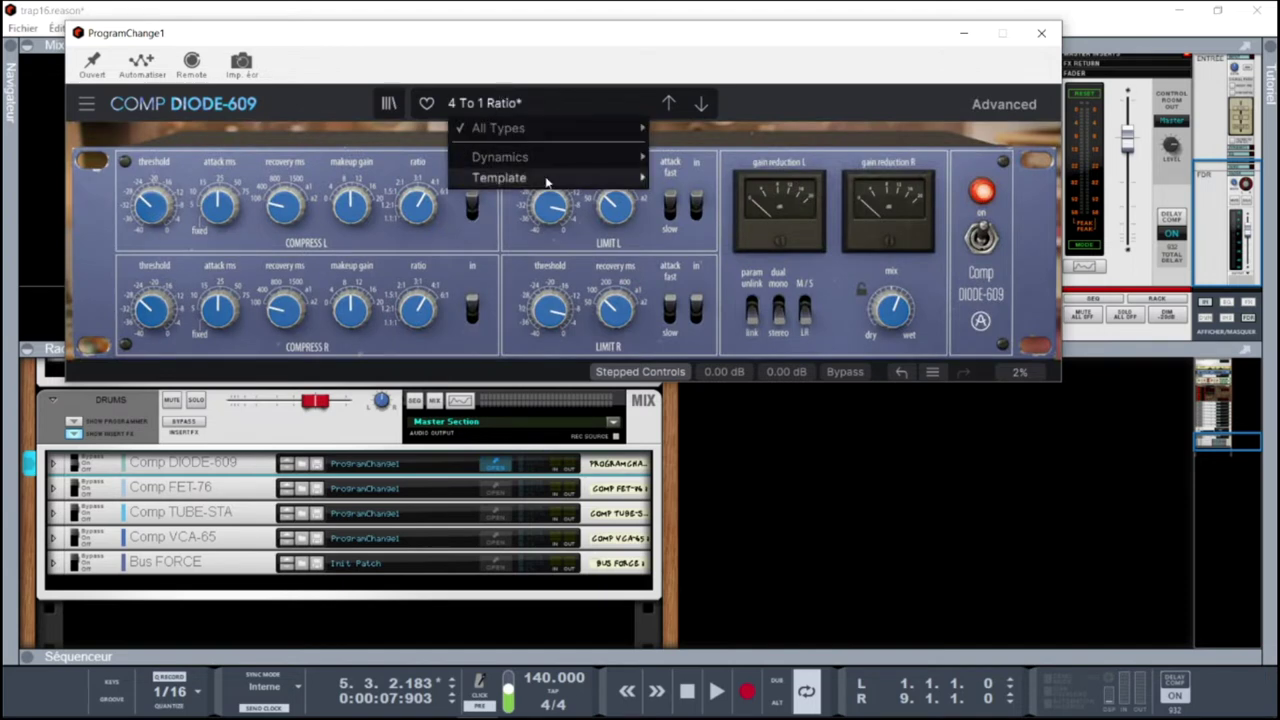
mouse_move(536, 160)
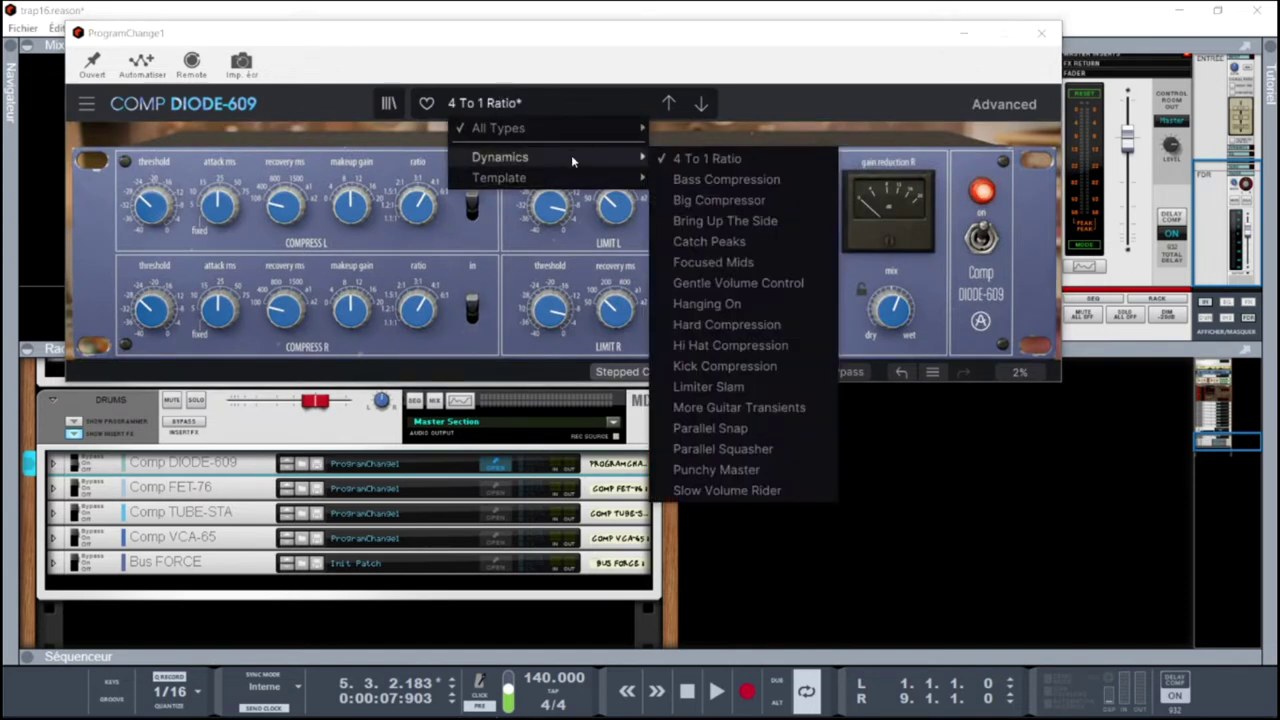
mouse_move(598, 177)
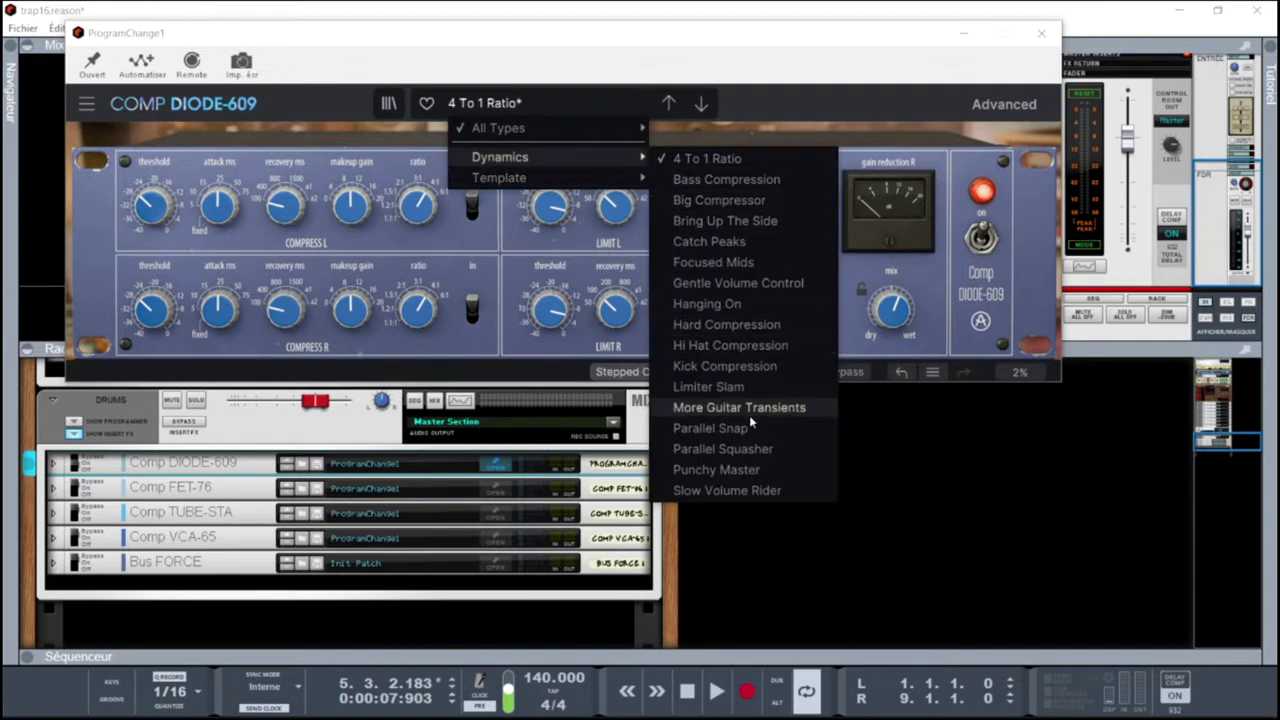
click(613, 63)
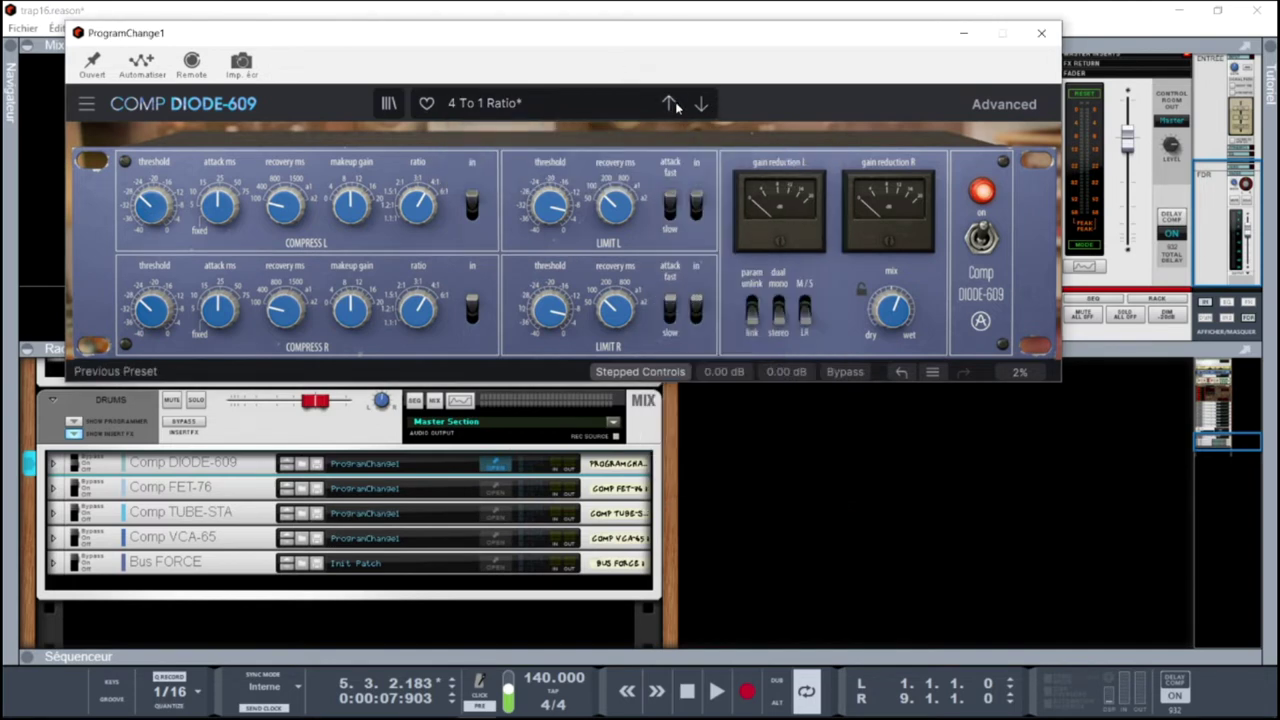
Show the Comp DIODE-609's advanced controls and review its compressor and limiter knobs
click(1004, 104)
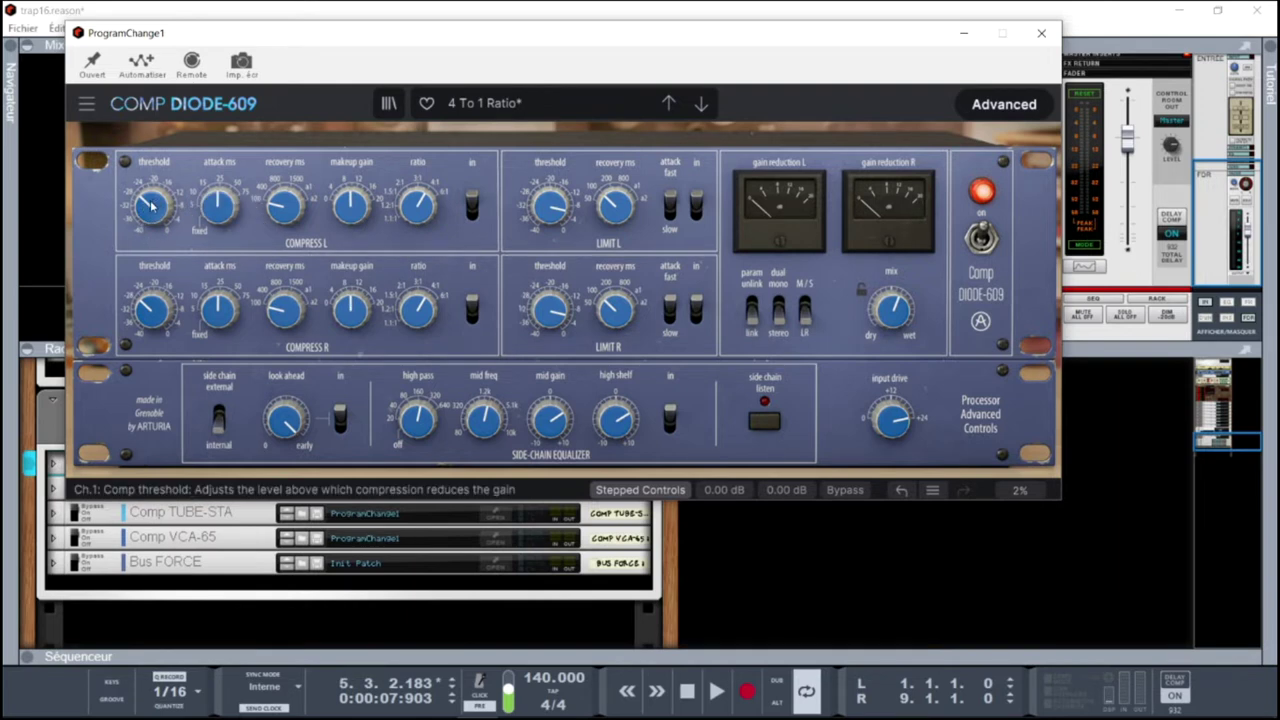
mouse_move(151, 199)
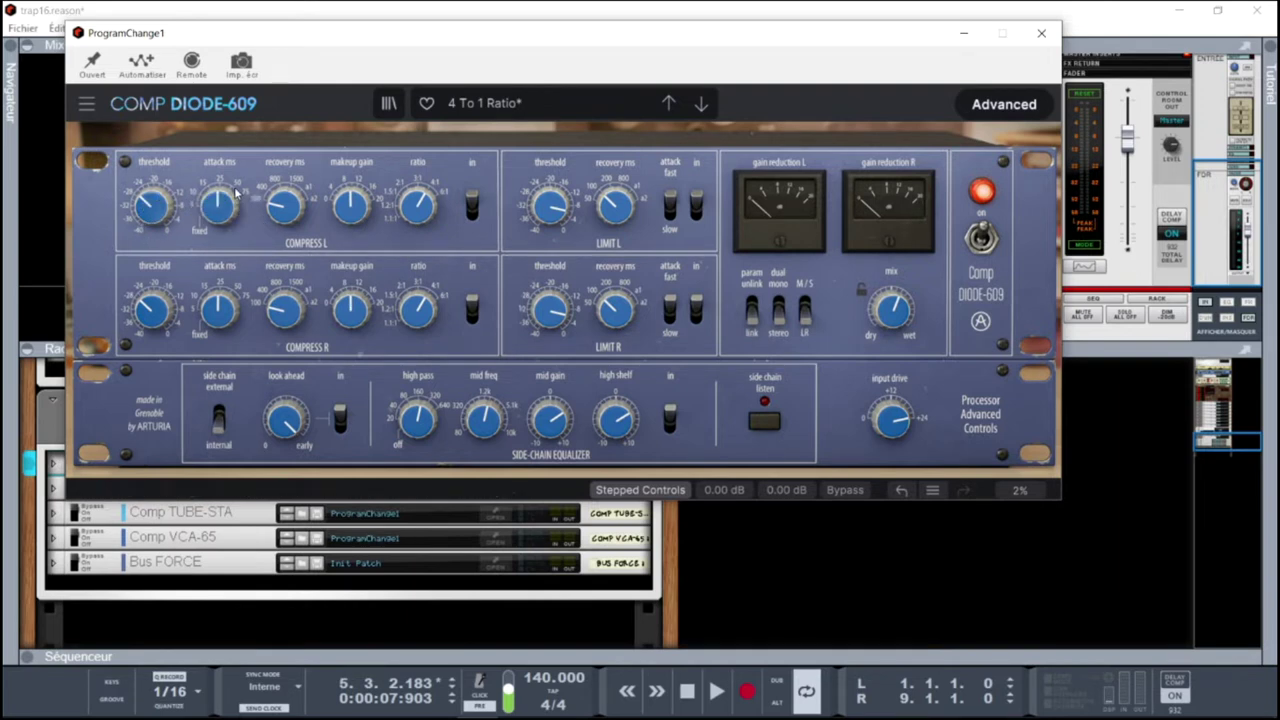
mouse_move(279, 201)
mouse_move(349, 201)
mouse_move(421, 205)
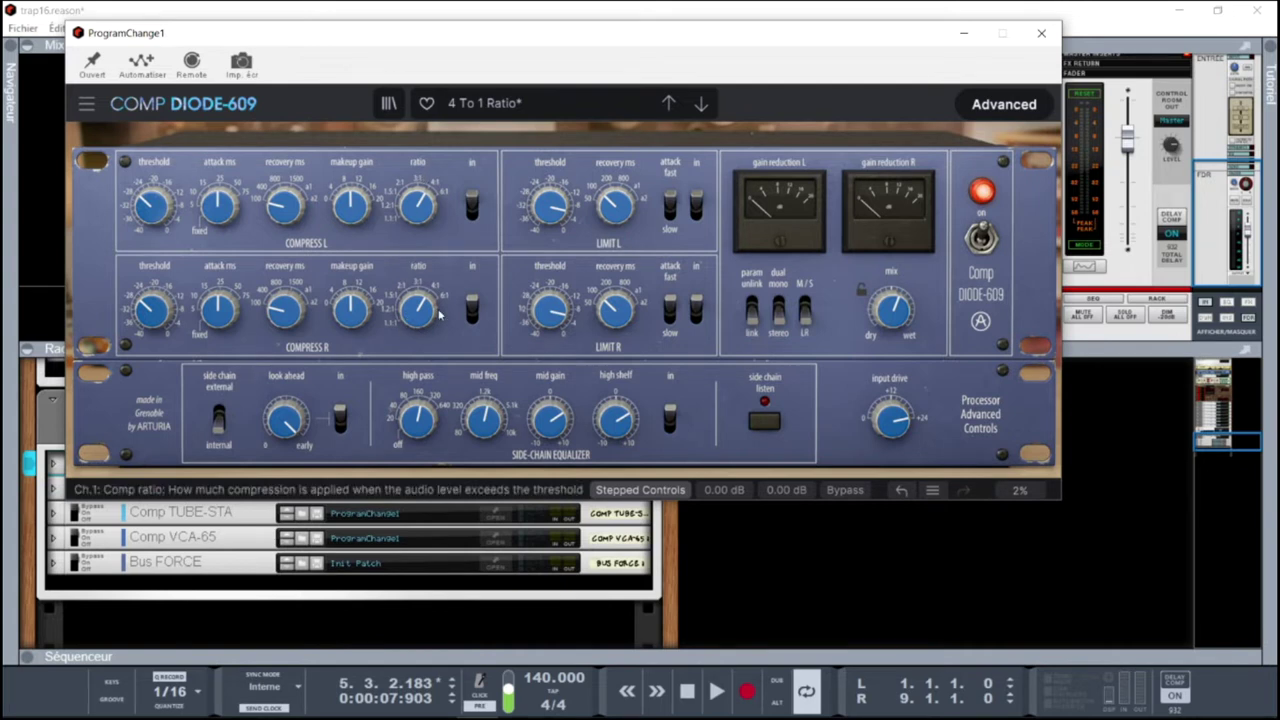
mouse_move(607, 200)
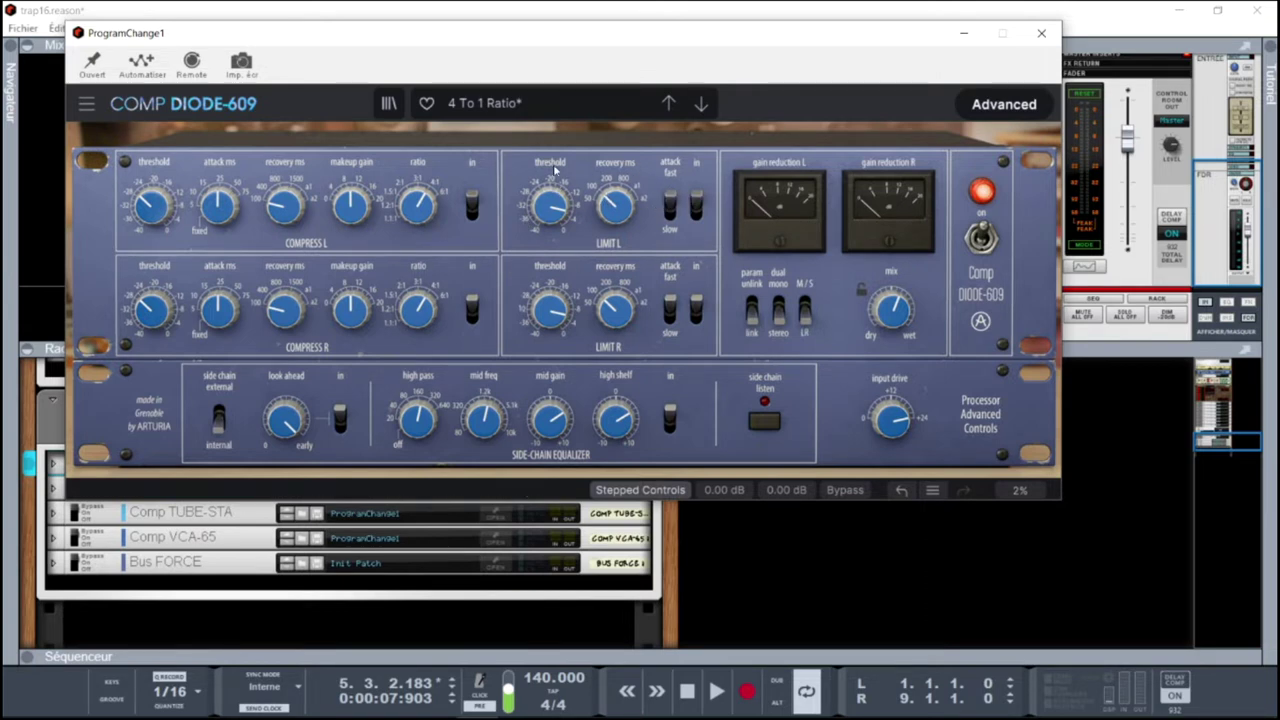
mouse_move(537, 207)
Play the drums and compare the compressor's gain reduction on the graph and the needle meters, finishing on the graph
click(810, 211)
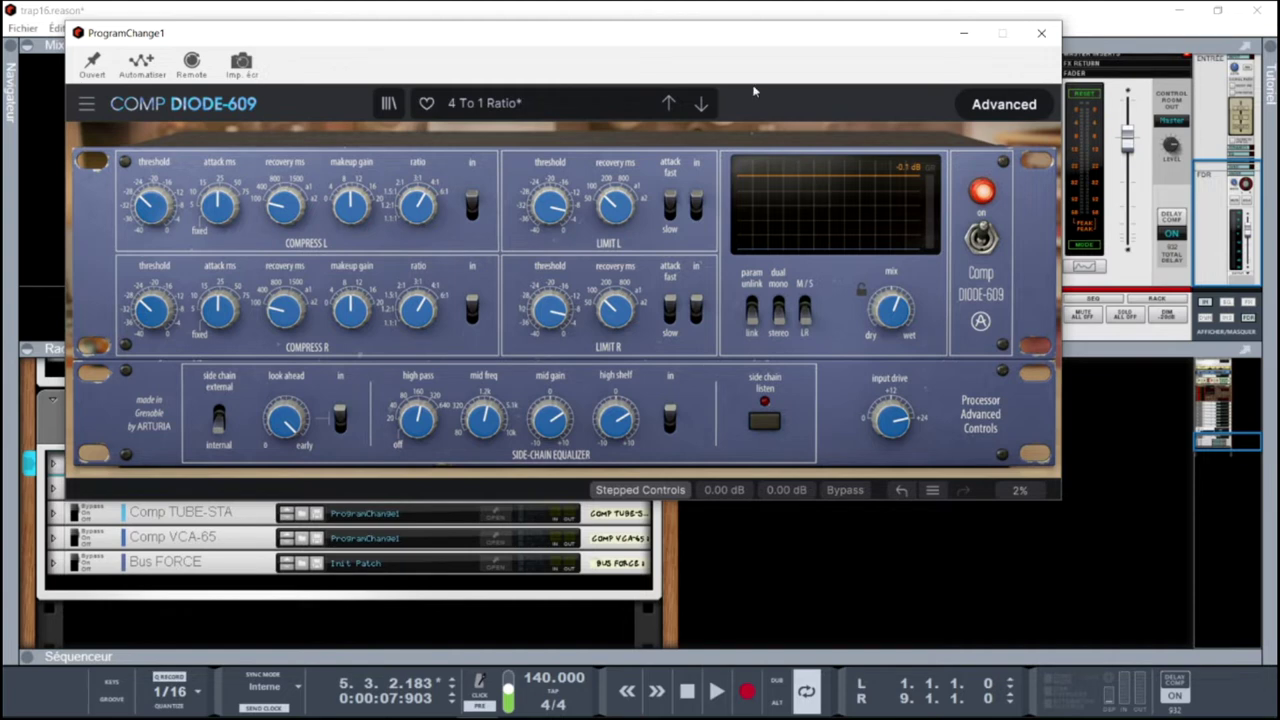
drag(698, 38, 774, 36)
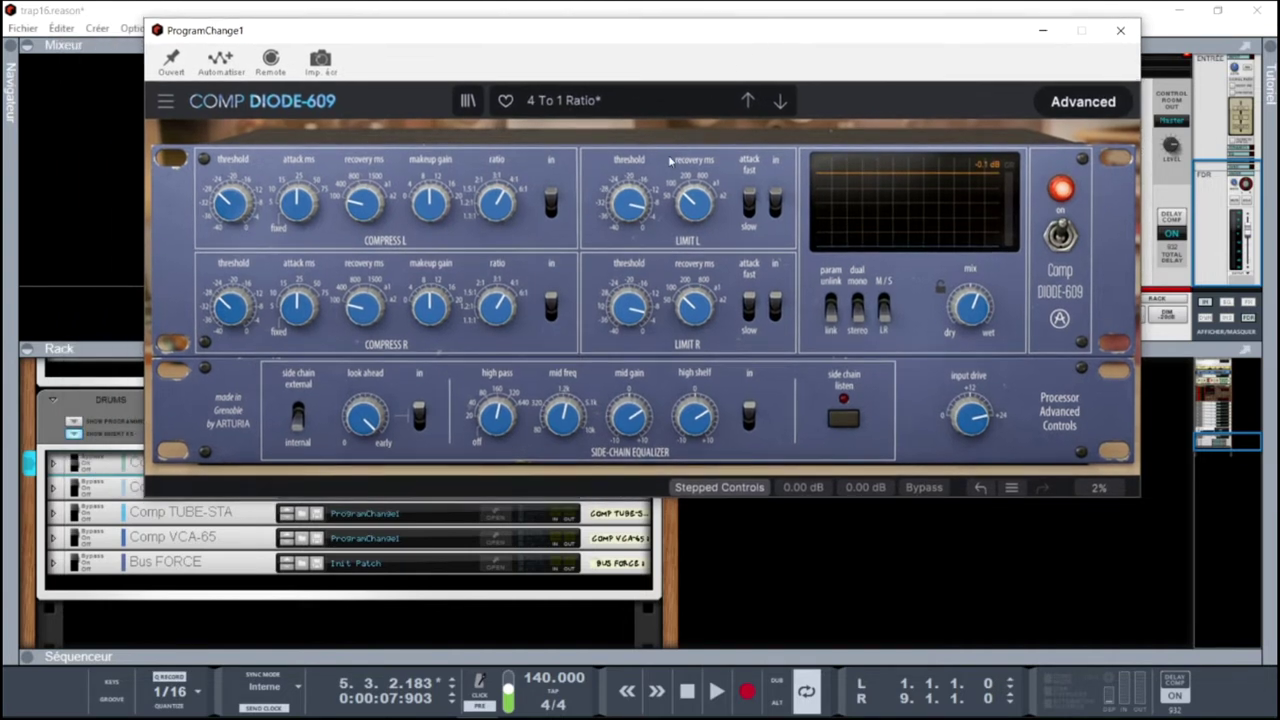
key(space)
key(space)
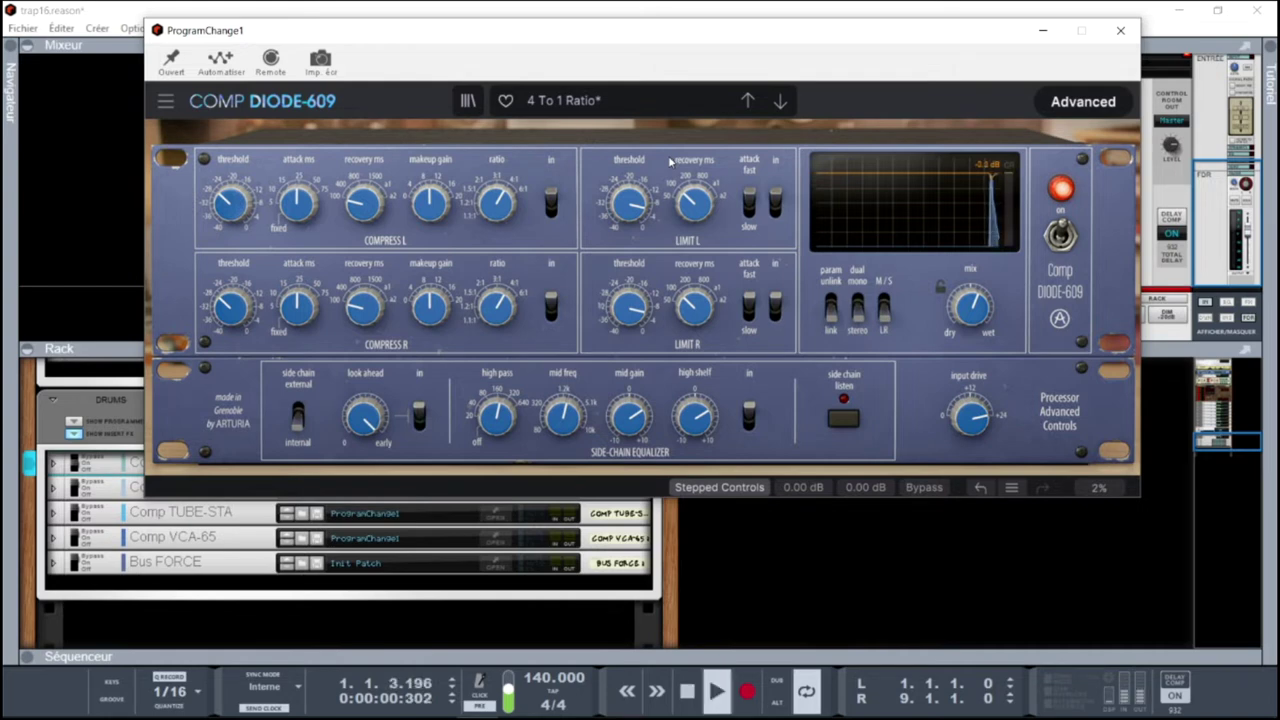
click(957, 210)
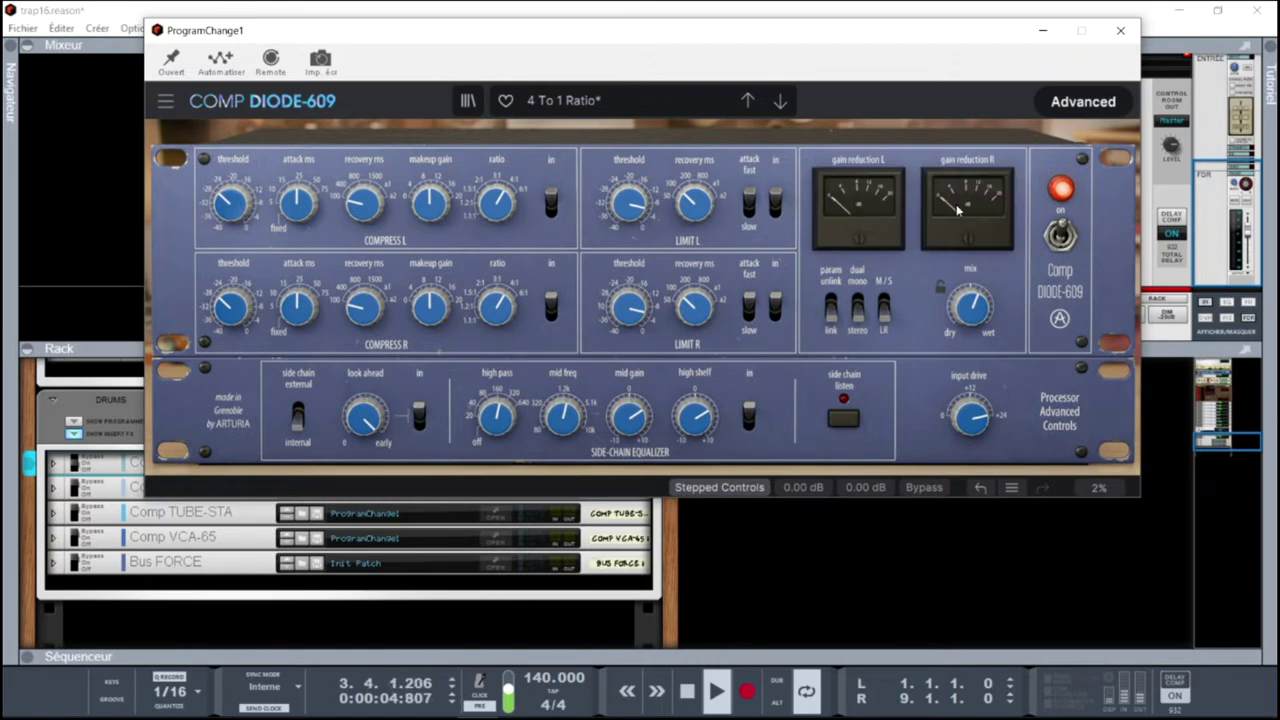
click(893, 202)
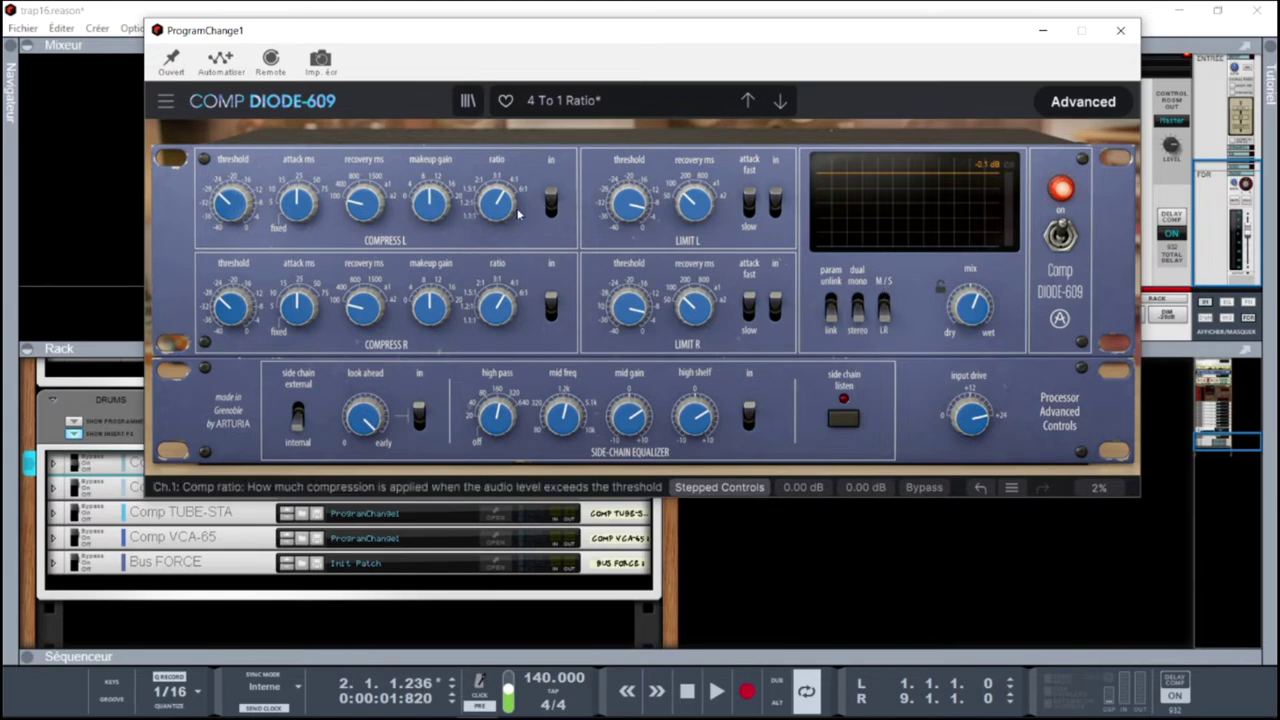
mouse_move(492, 218)
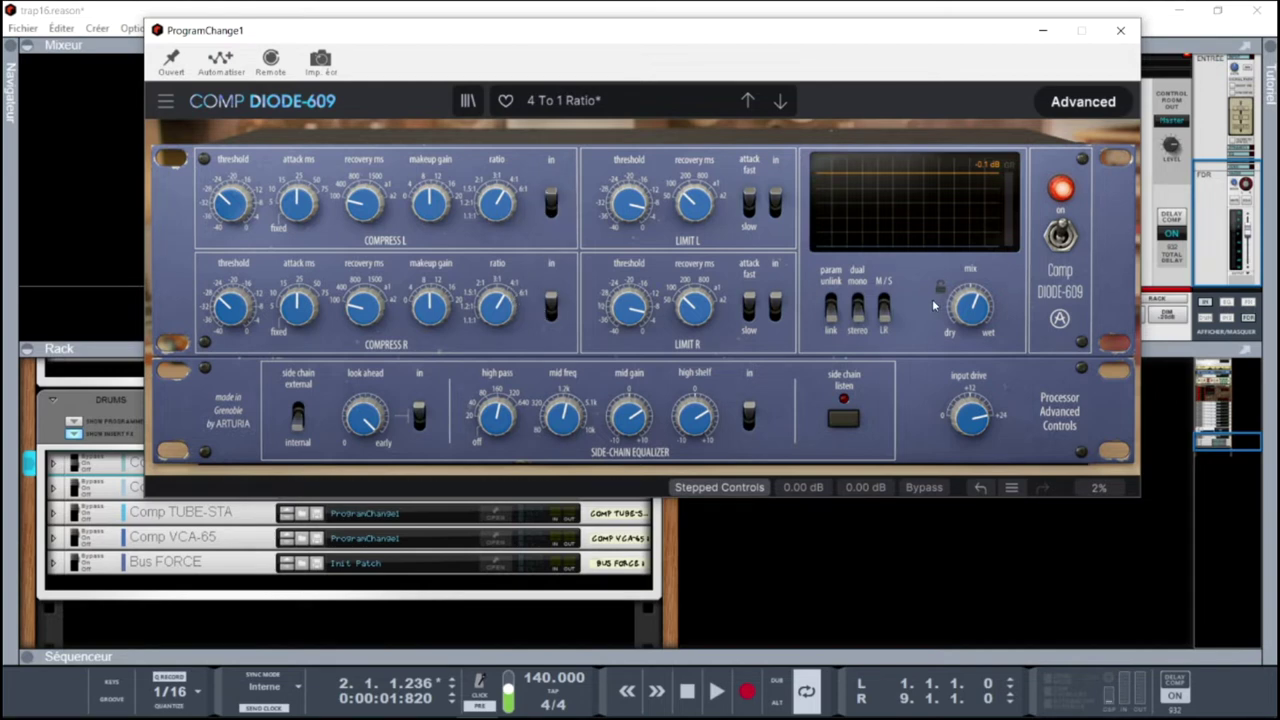
Try a lower dry/wet mix on the Comp DIODE-609 and bring it back up to about halfway
mouse_move(966, 312)
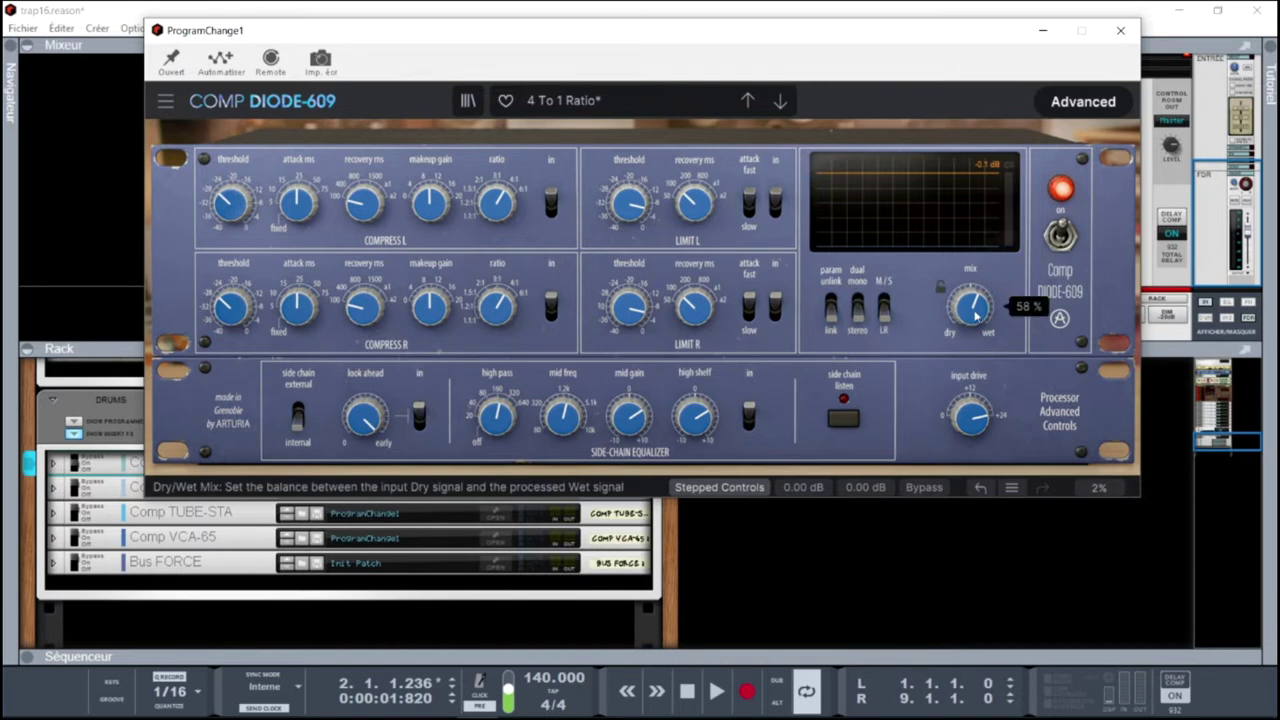
drag(966, 312, 966, 406)
drag(966, 410, 966, 350)
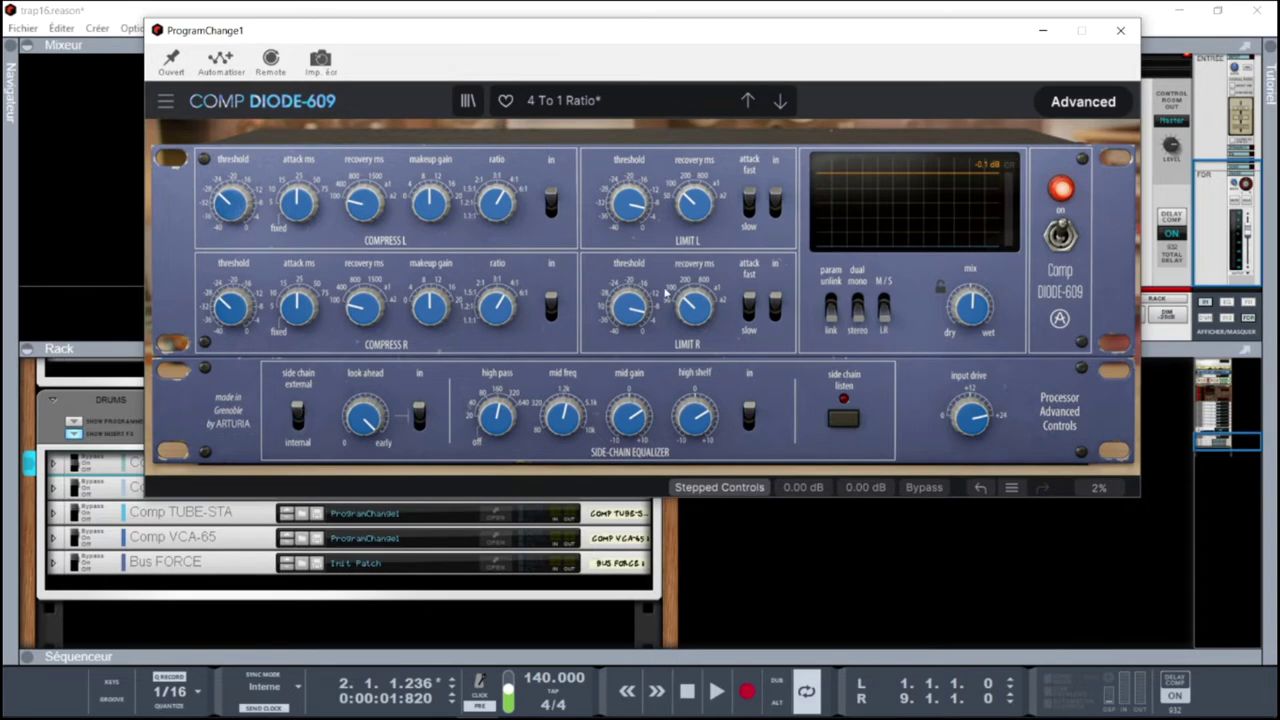
Unfold the Comp DIODE-609 in the rack, view the sidechain inputs on its back, and return to its plugin window
click(1120, 30)
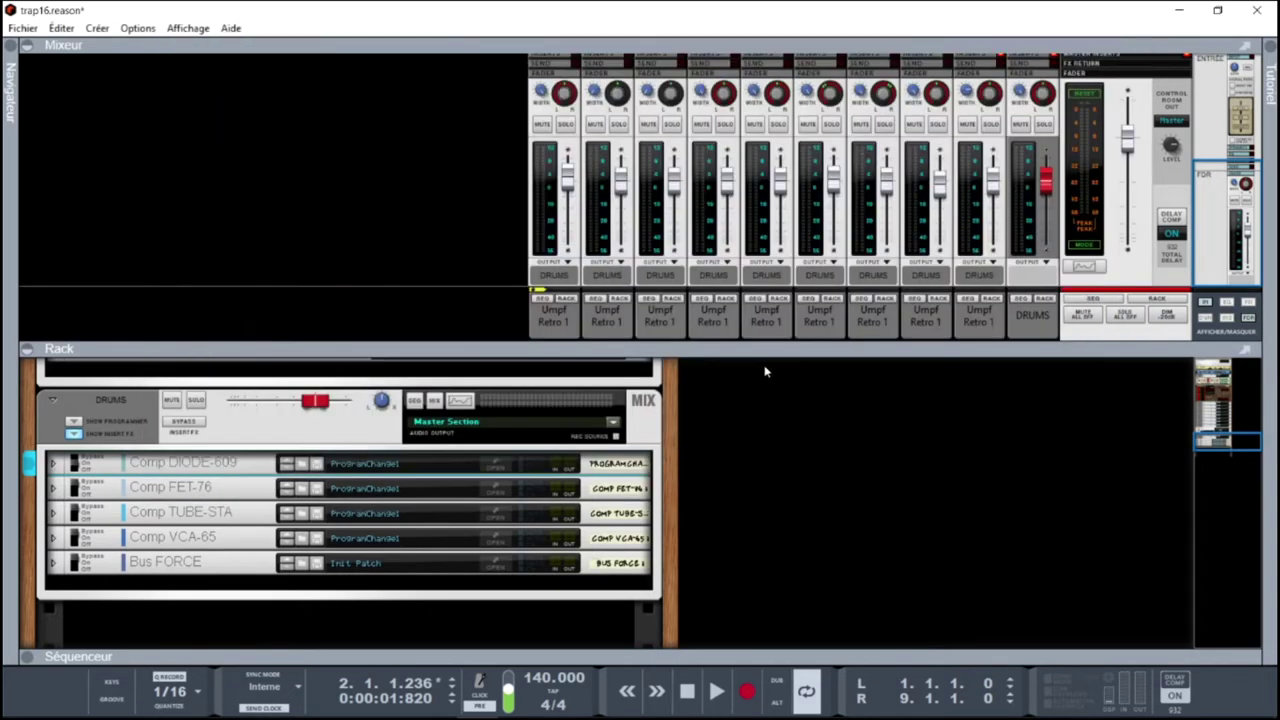
click(53, 463)
click(145, 556)
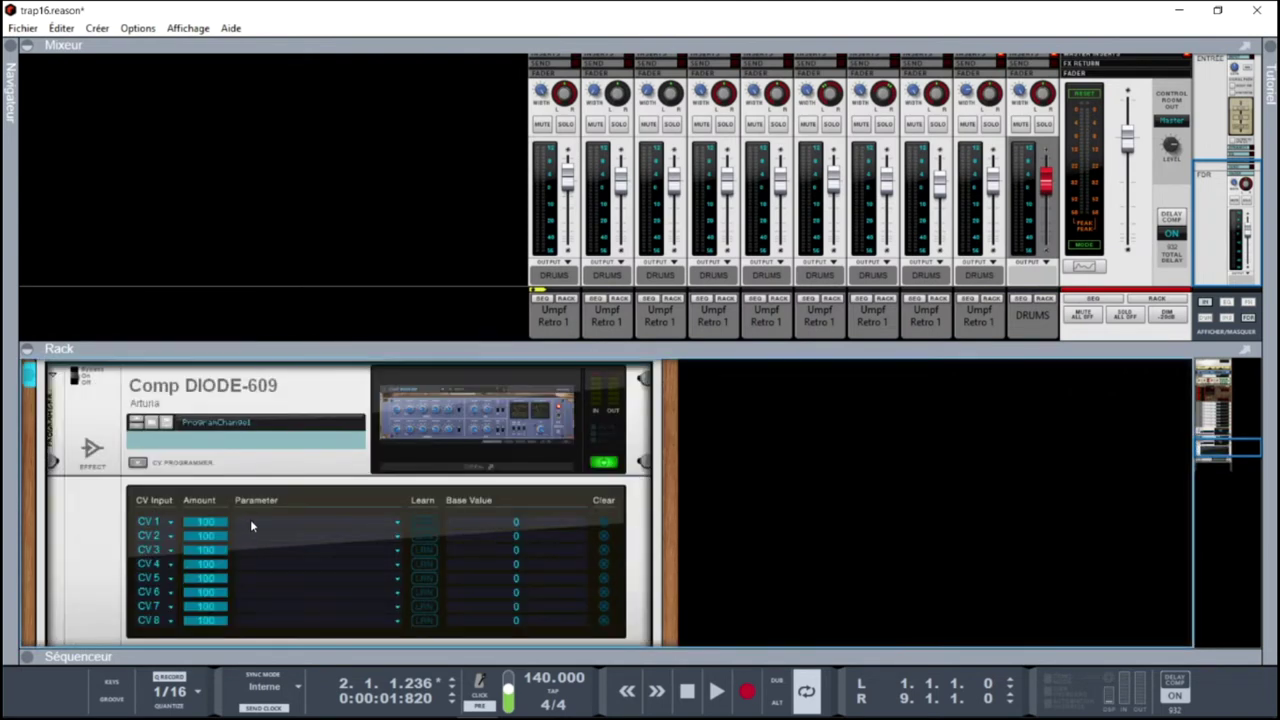
key(Tab)
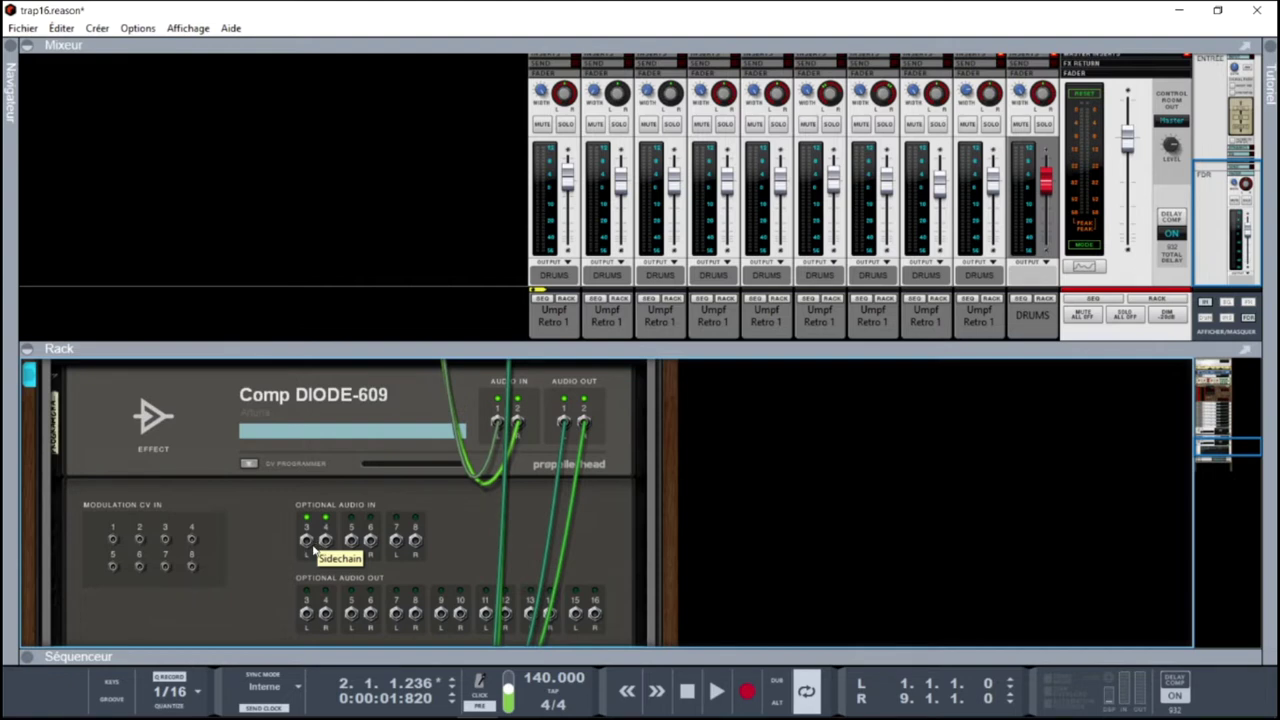
key(Tab)
click(465, 470)
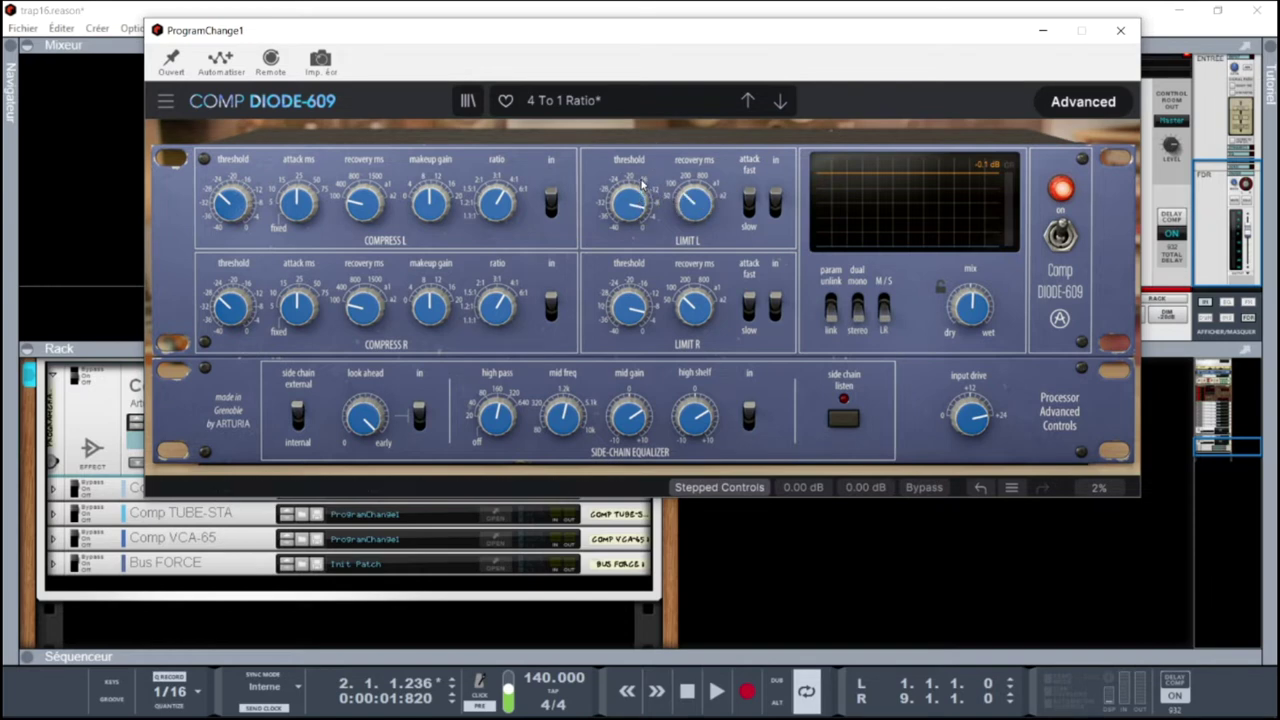
Sweep the side-chain equalizer's high-pass filter and set it to 640 Hz
mouse_move(634, 210)
mouse_move(512, 424)
scroll(496, 418, down, 5)
scroll(496, 418, up, 8)
scroll(496, 418, up, 3)
Sweep the side-chain equalizer's mid frequency, set it to 2638 Hz, and review the mid gain, high shelf and input drive
mouse_move(566, 421)
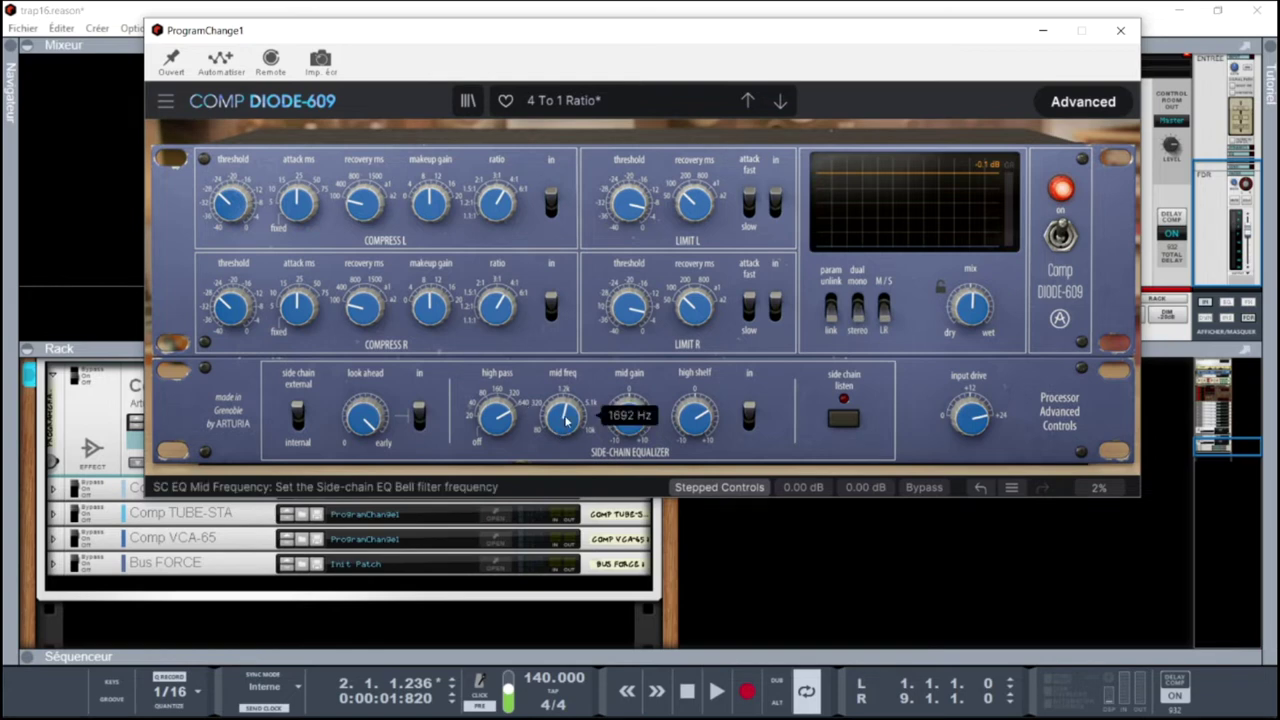
scroll(566, 420, down, 10)
scroll(563, 418, down, 6)
scroll(563, 418, up, 20)
scroll(631, 418, up, 5)
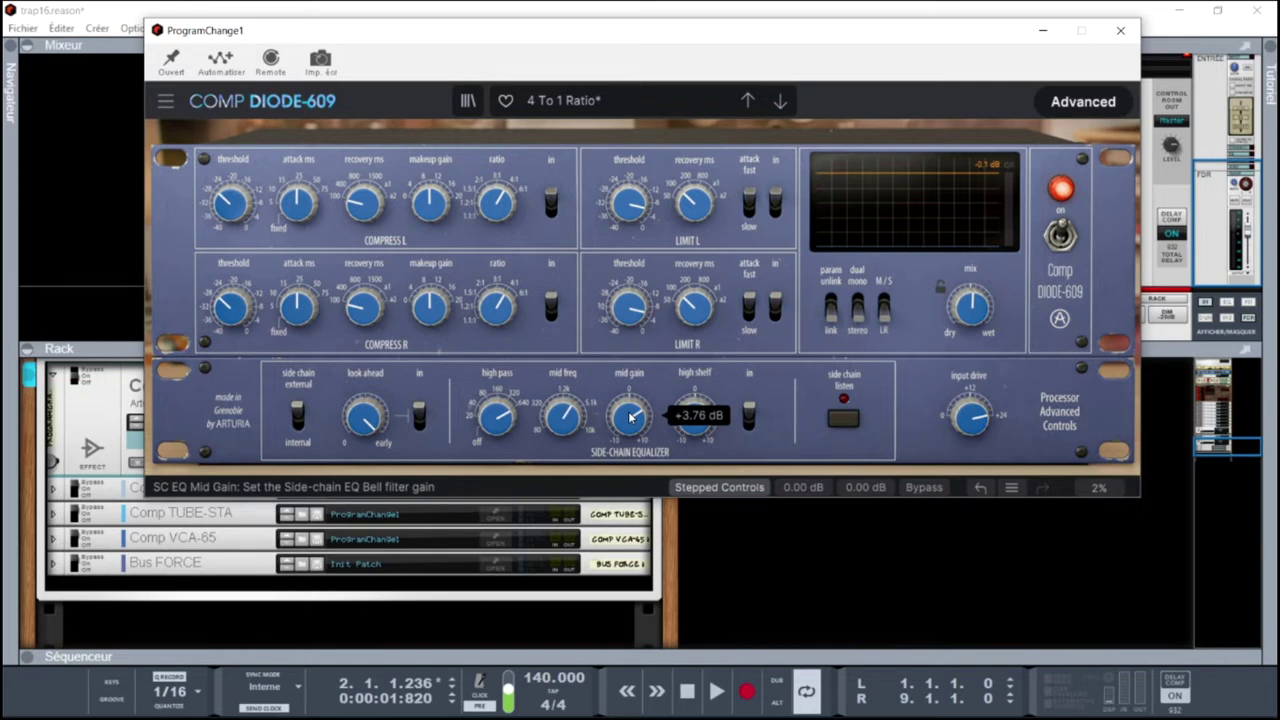
mouse_move(693, 427)
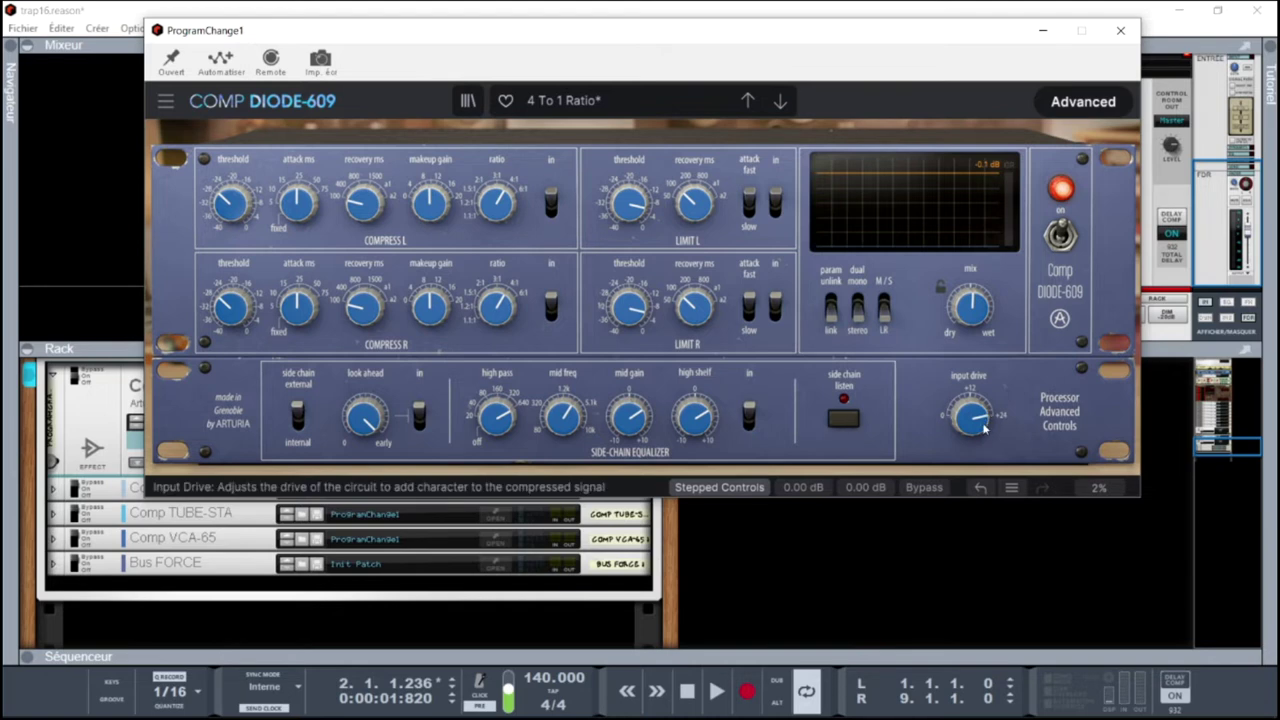
mouse_move(968, 418)
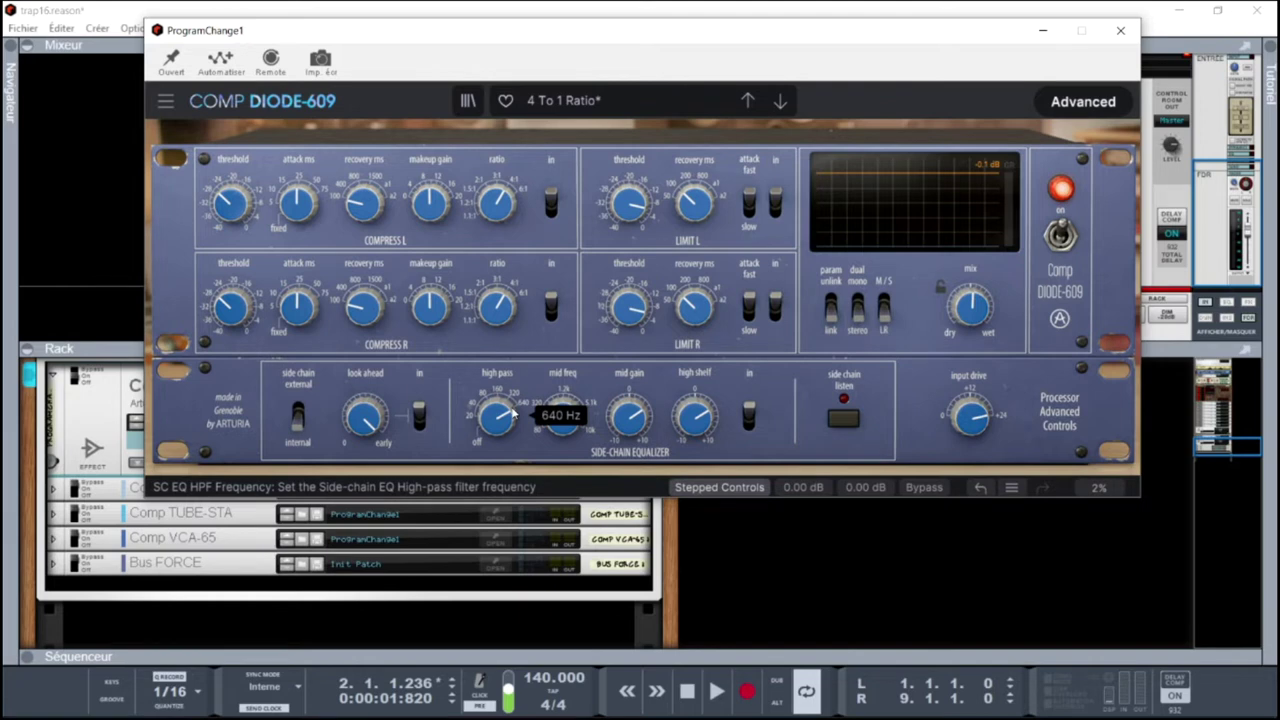
Play the drums and turn on side-chain listen to hear the equalized detection signal
key(space)
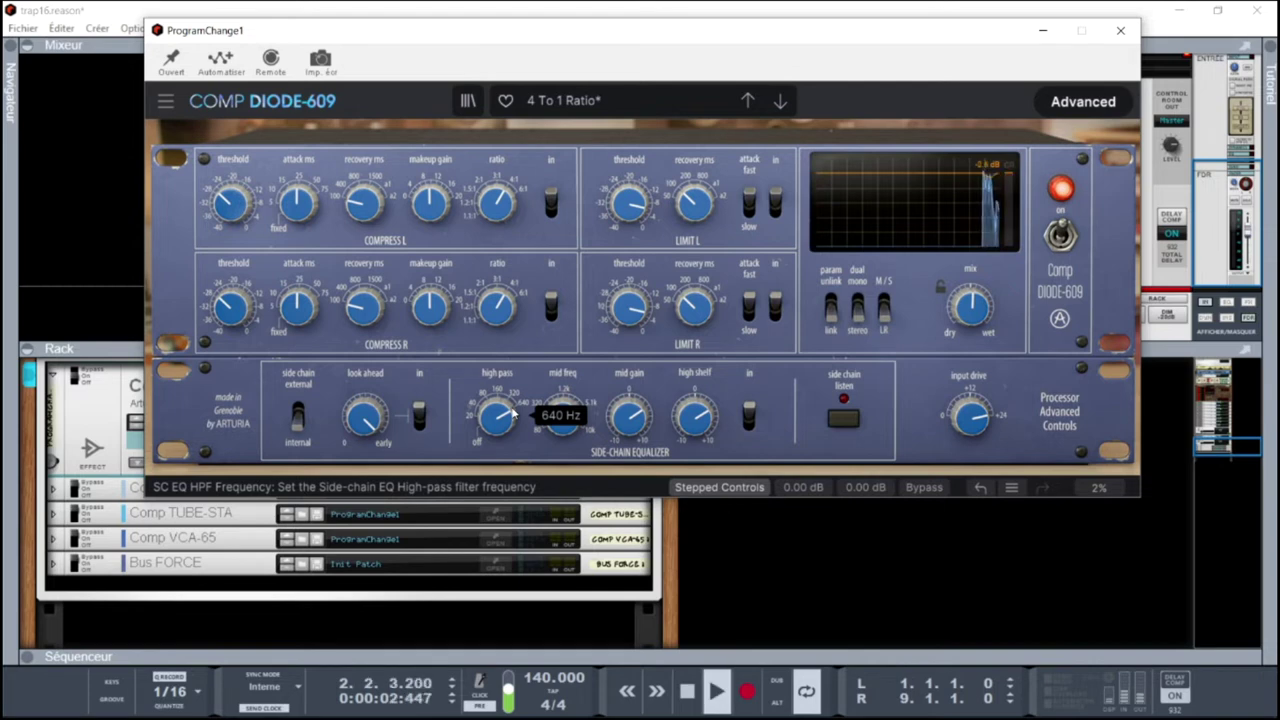
click(843, 424)
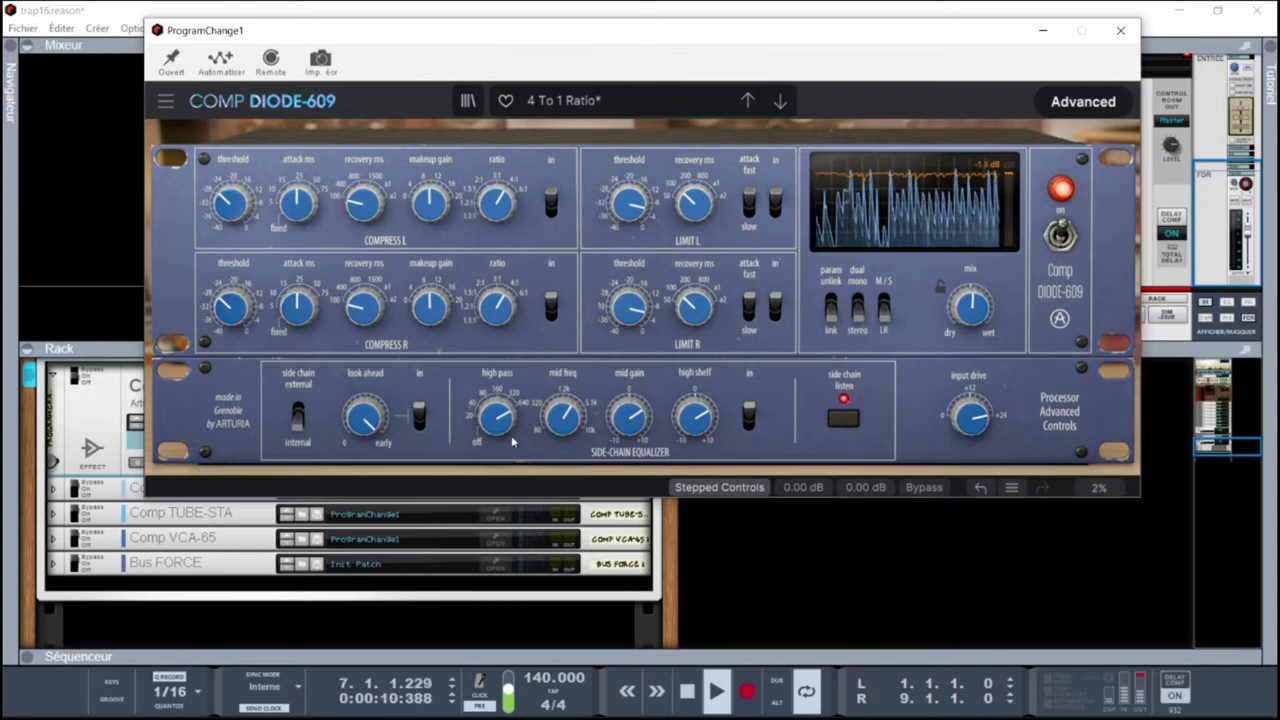
drag(503, 424, 503, 419)
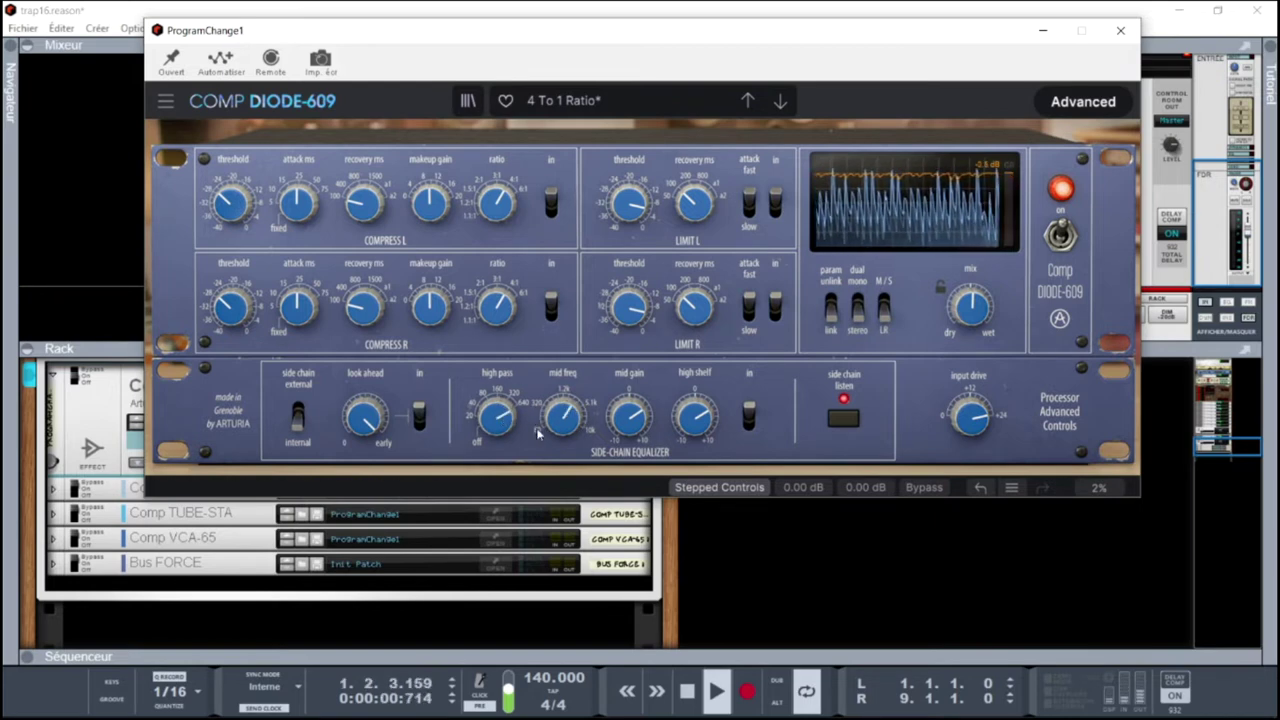
click(620, 414)
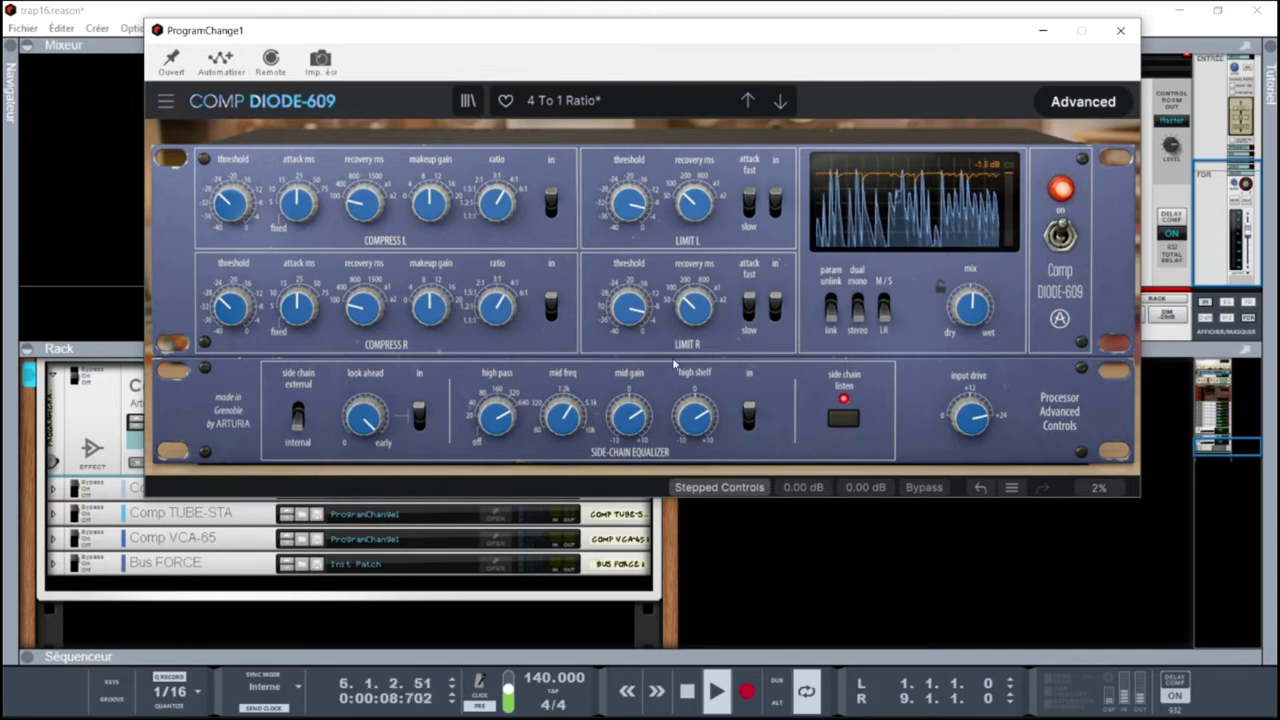
Lower the side-chain high-pass, move the mid frequency to about 405 Hz with more mid gain, and stop side-chain listening
mouse_move(502, 412)
scroll(502, 412, down, 10)
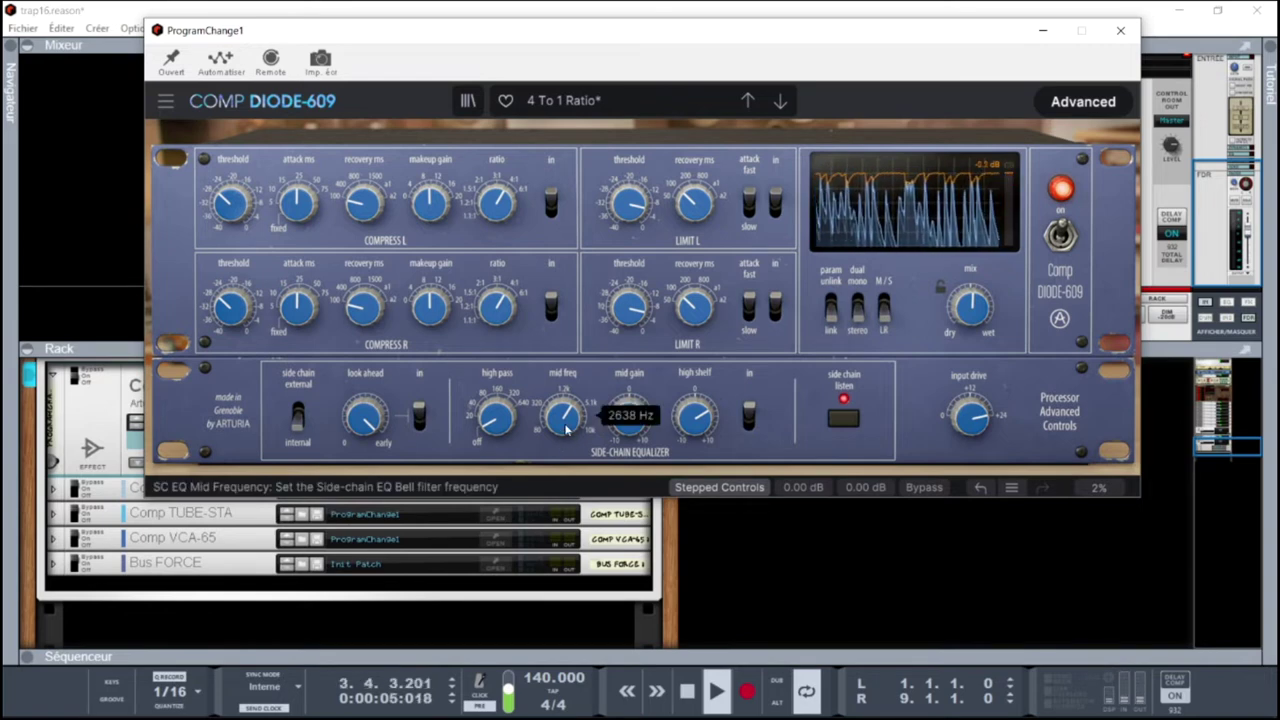
drag(564, 441, 564, 450)
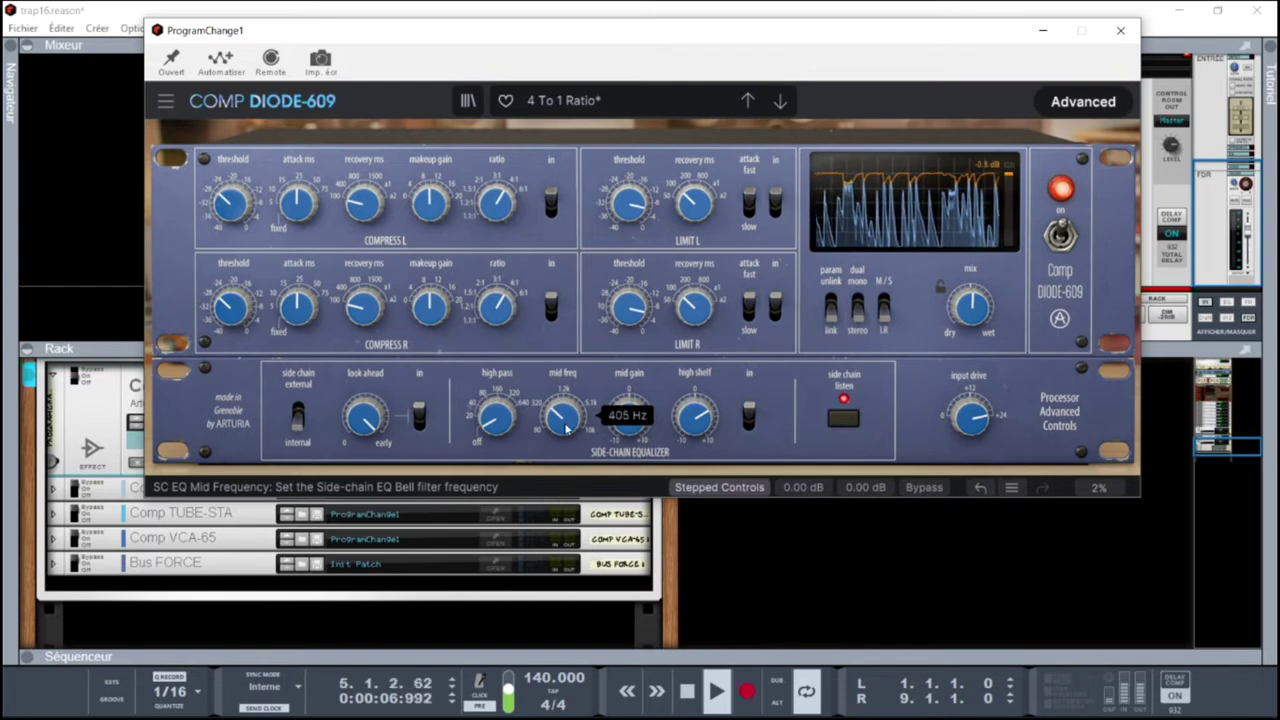
drag(629, 420, 645, 408)
drag(562, 418, 562, 416)
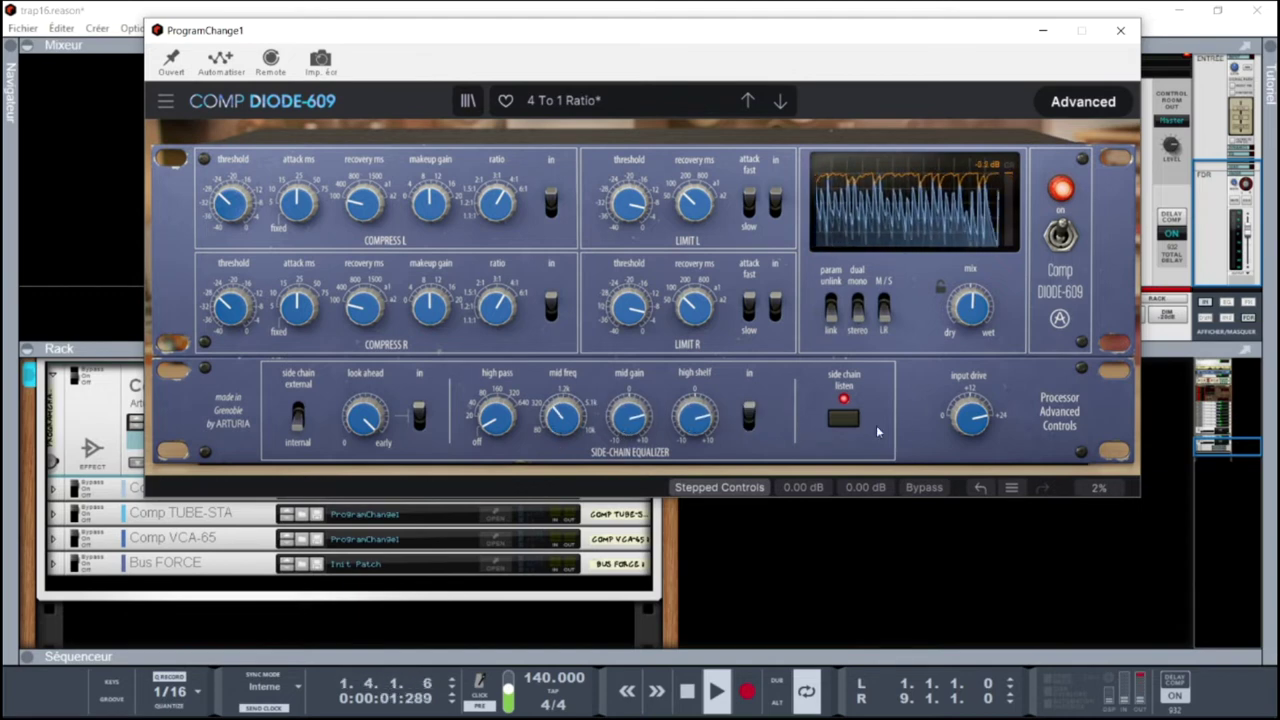
click(843, 420)
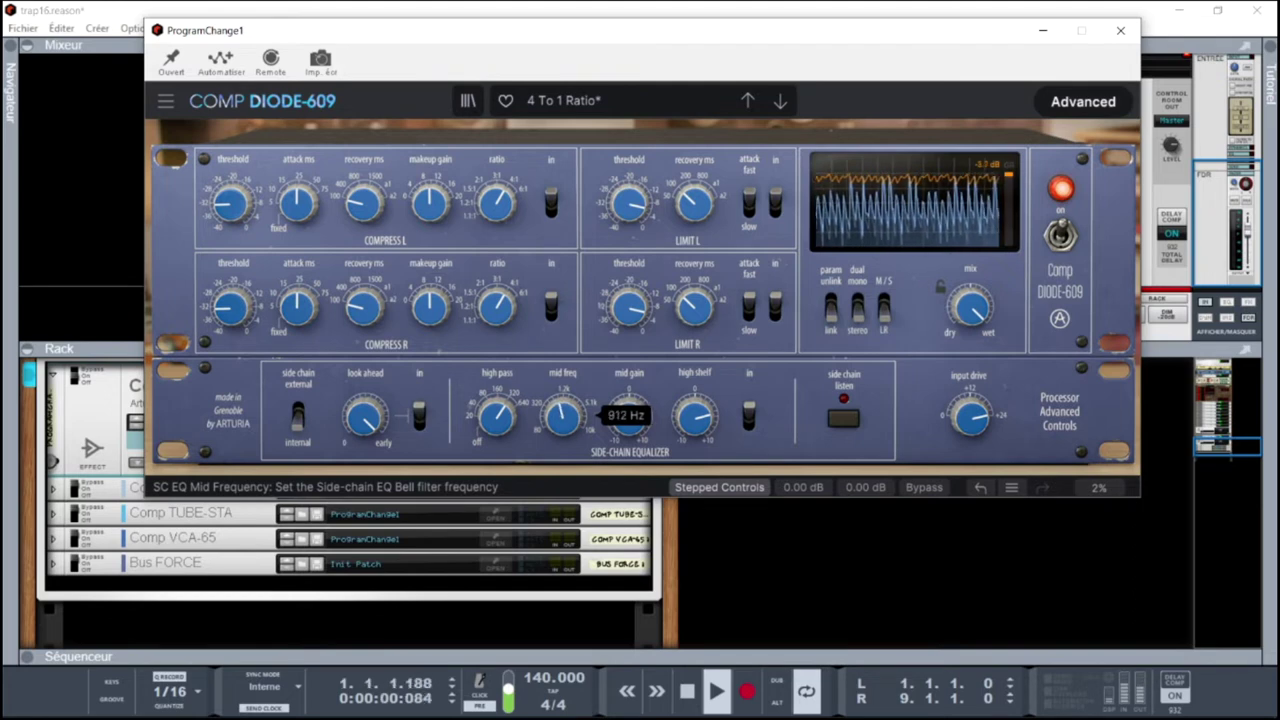
Reduce the side-chain mid gain and audition the side-chain signal again before returning to the compressed drums
drag(629, 418, 634, 430)
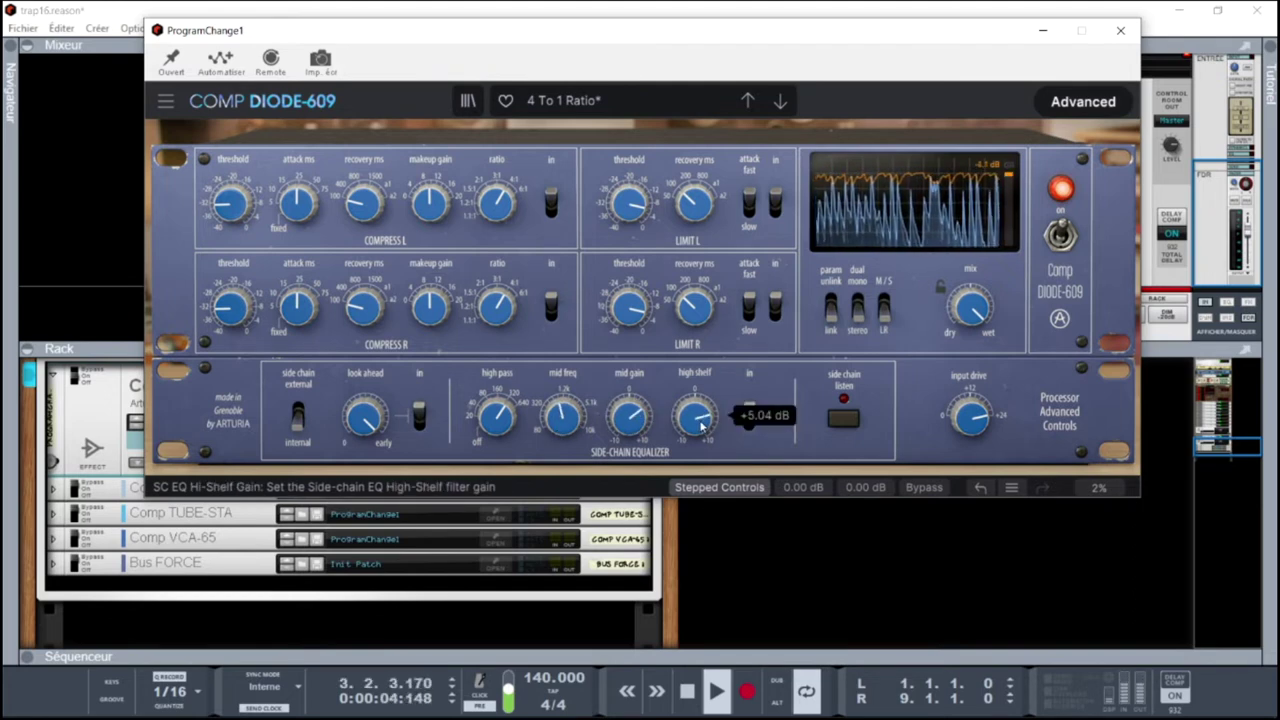
click(838, 426)
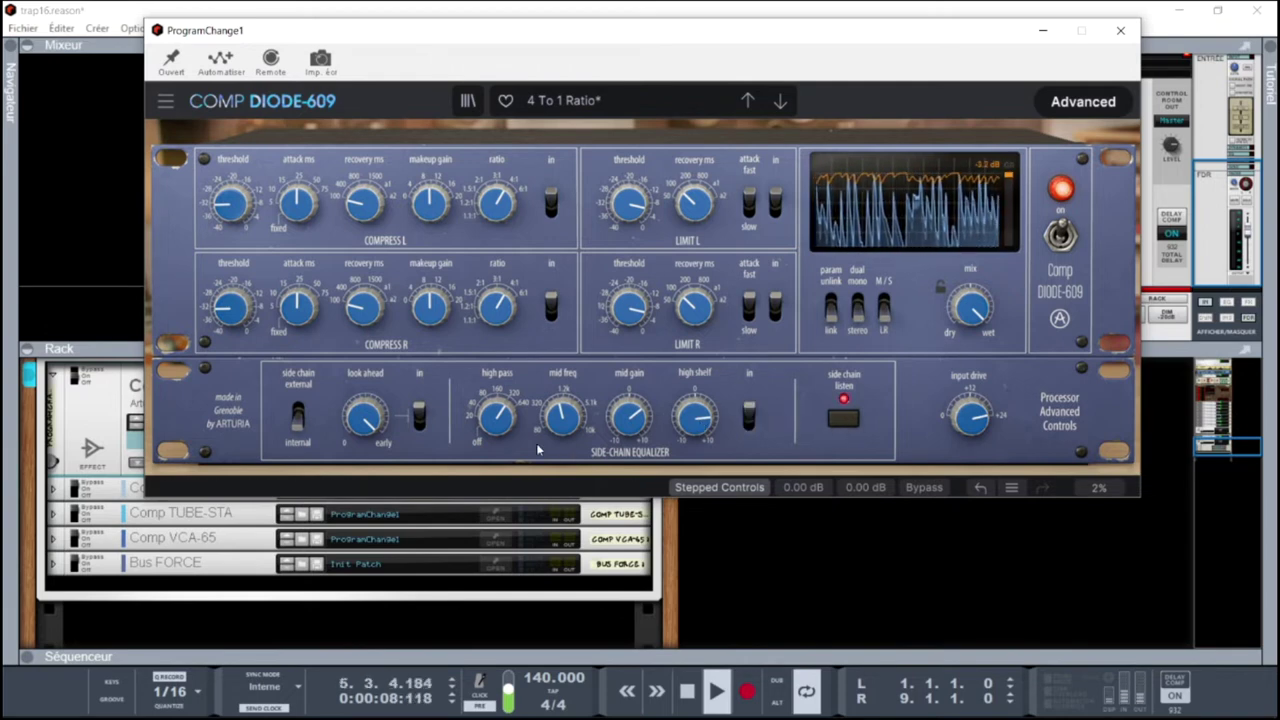
mouse_move(495, 431)
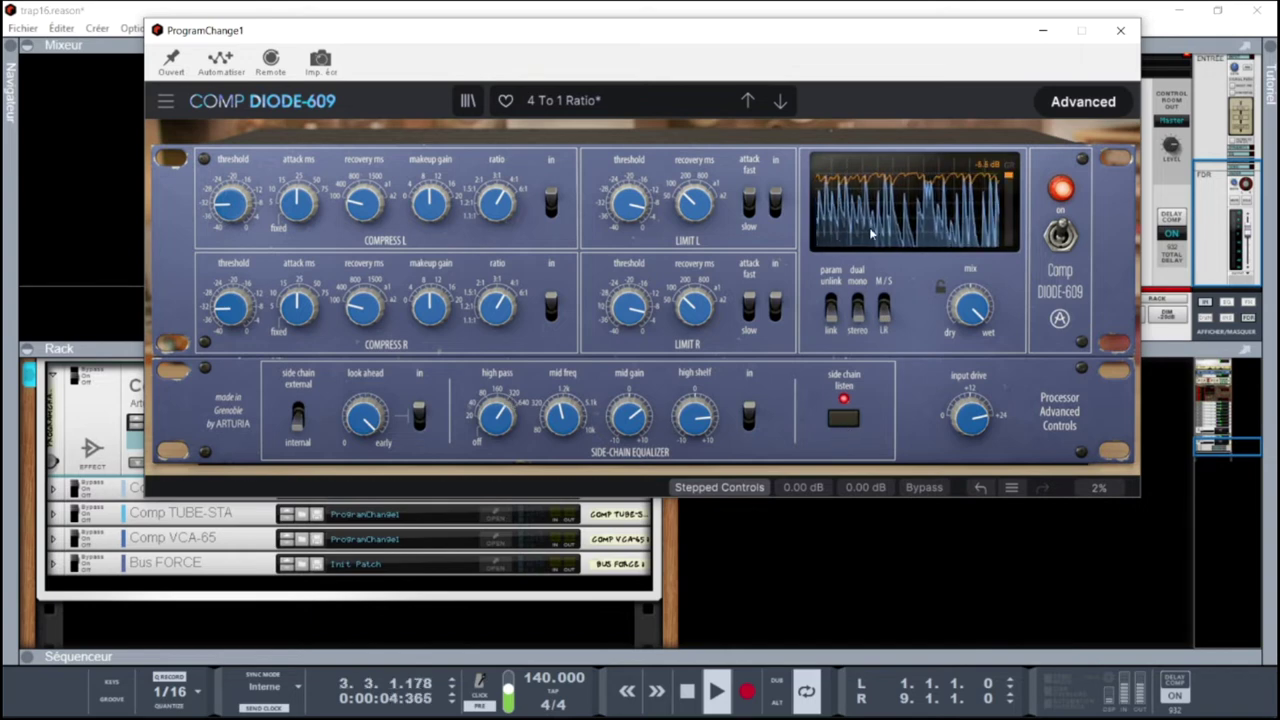
click(843, 418)
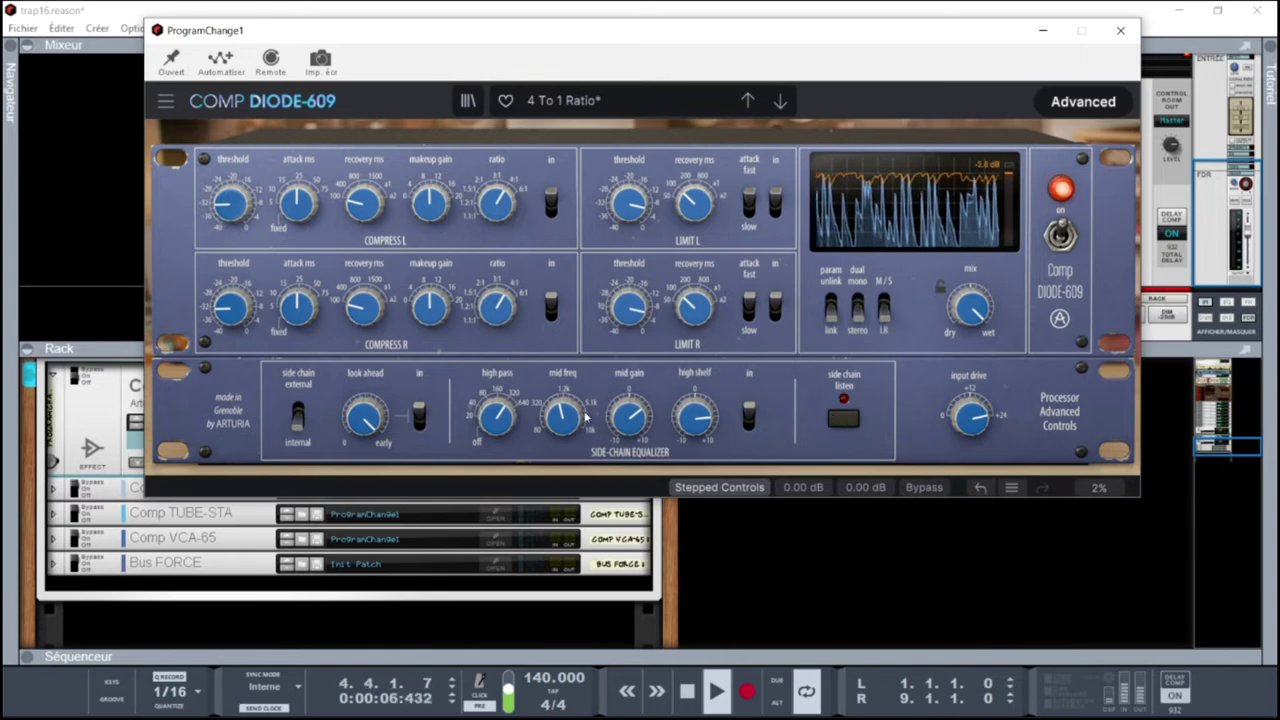
Lower the side-chain high-pass and bring the threshold near its minimum, with a higher ratio and more makeup gain
mouse_move(496, 418)
mouse_down()
mouse_move(496, 392)
mouse_move(496, 428)
mouse_up()
drag(226, 196, 230, 205)
drag(427, 208, 427, 206)
drag(506, 198, 490, 208)
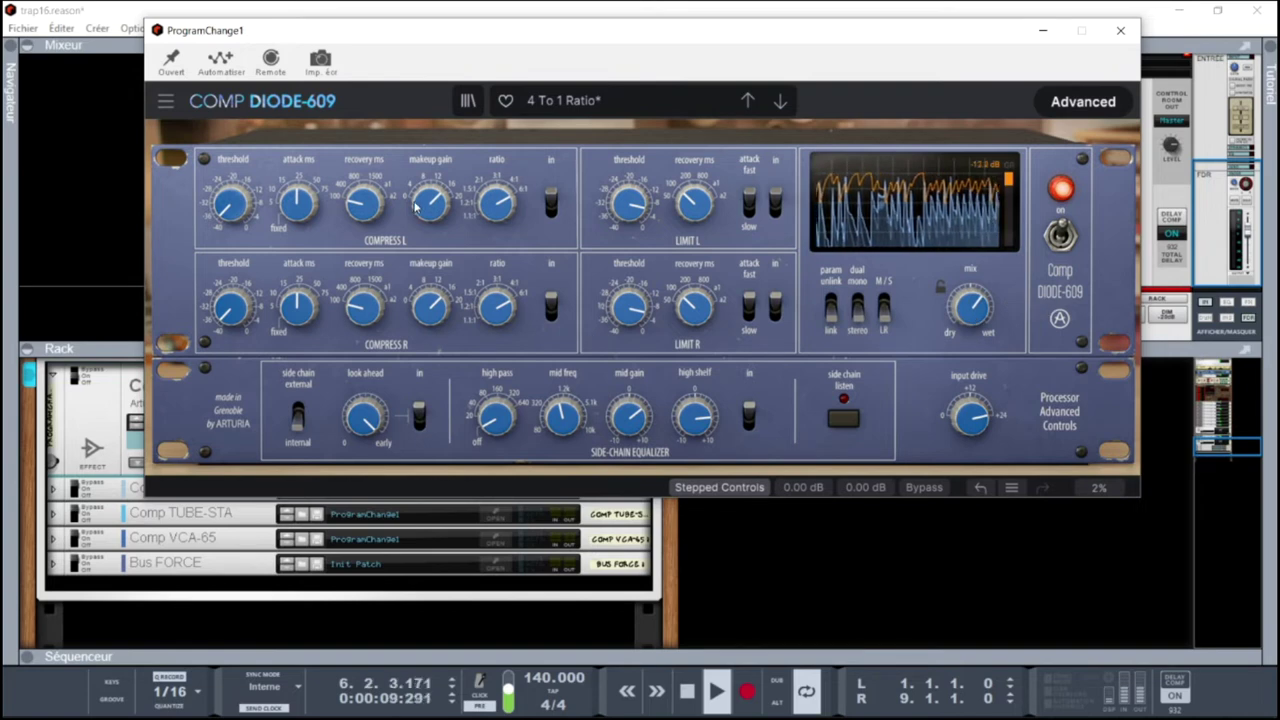
mouse_move(424, 209)
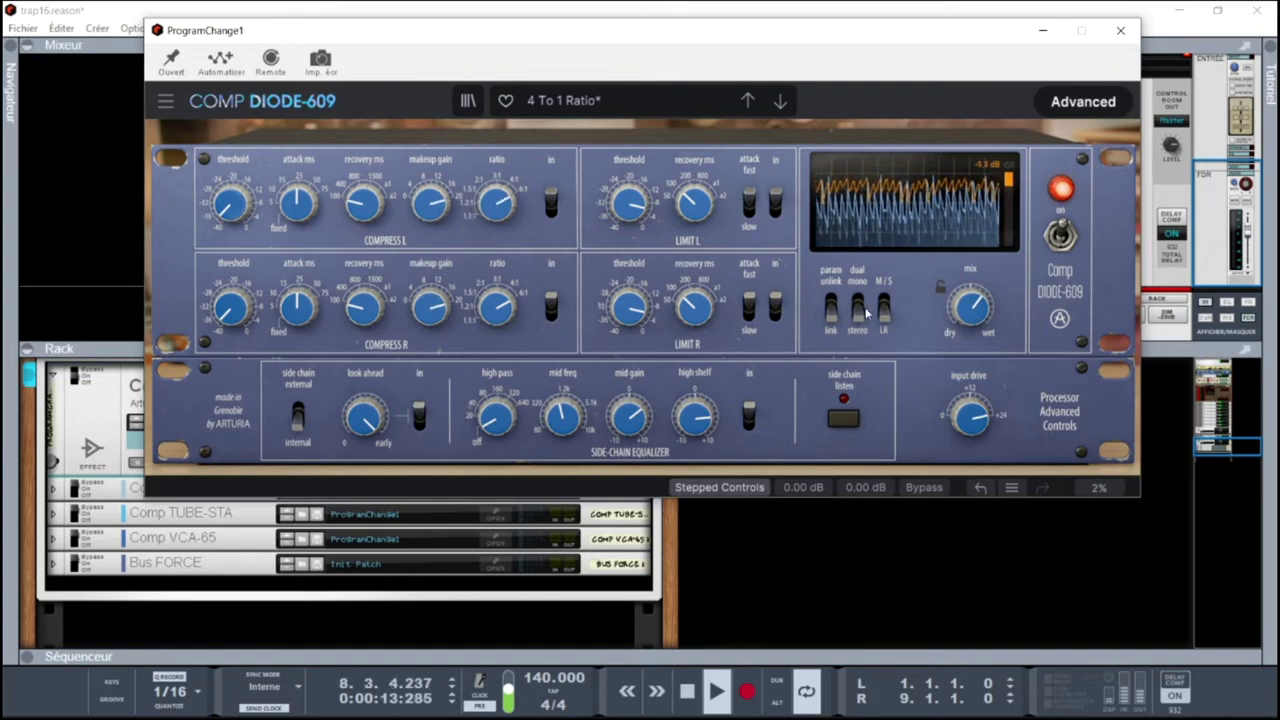
Compare the drums with the compressor bypassed and active, and raise the side-chain high-pass frequency
click(924, 487)
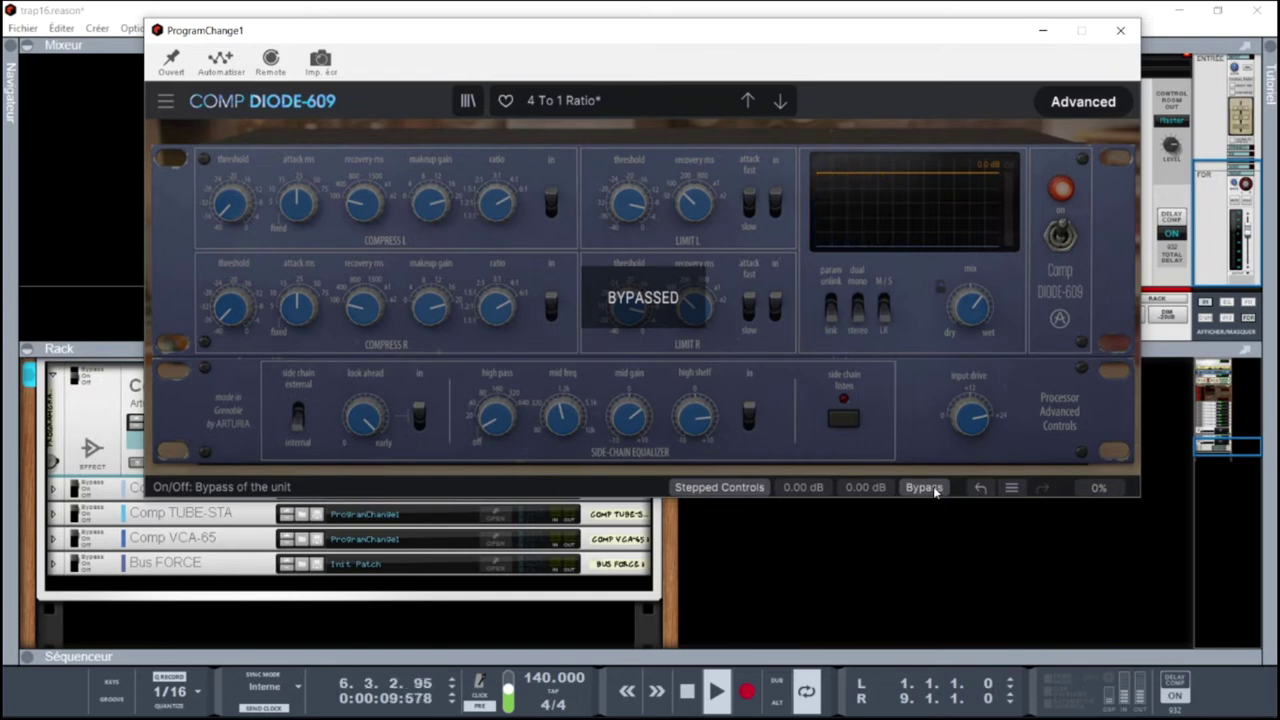
click(933, 486)
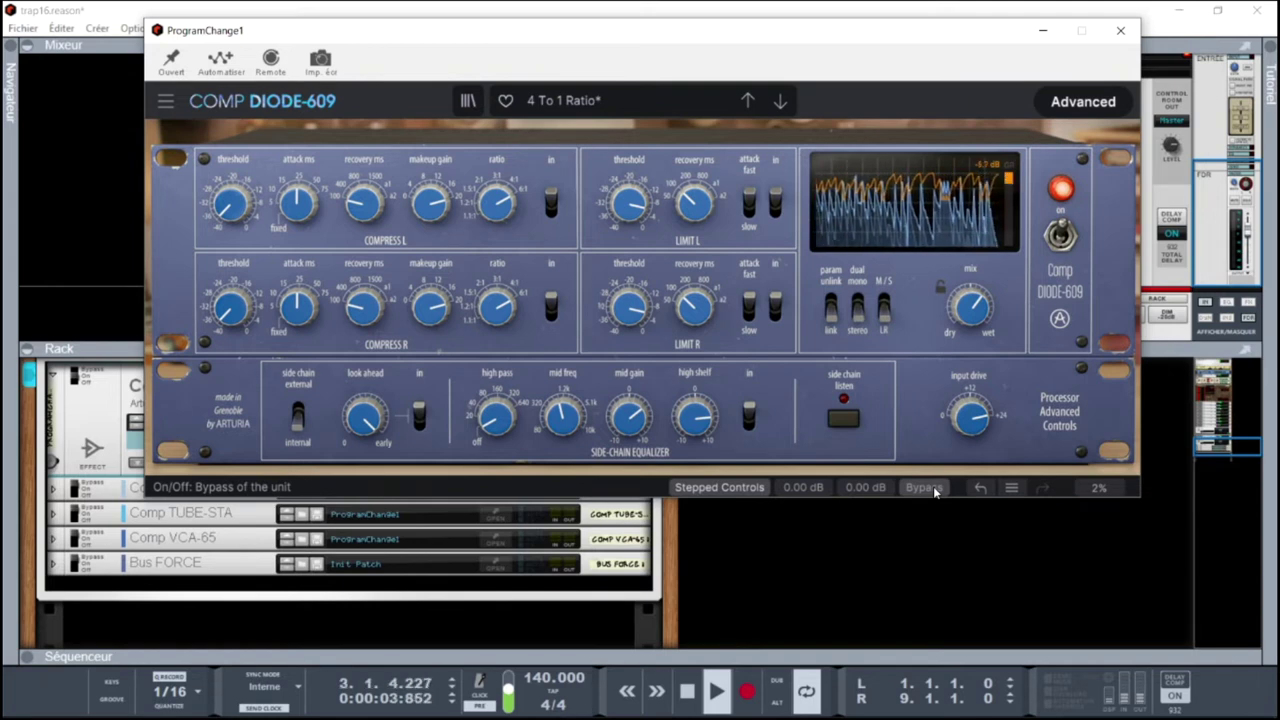
mouse_move(505, 425)
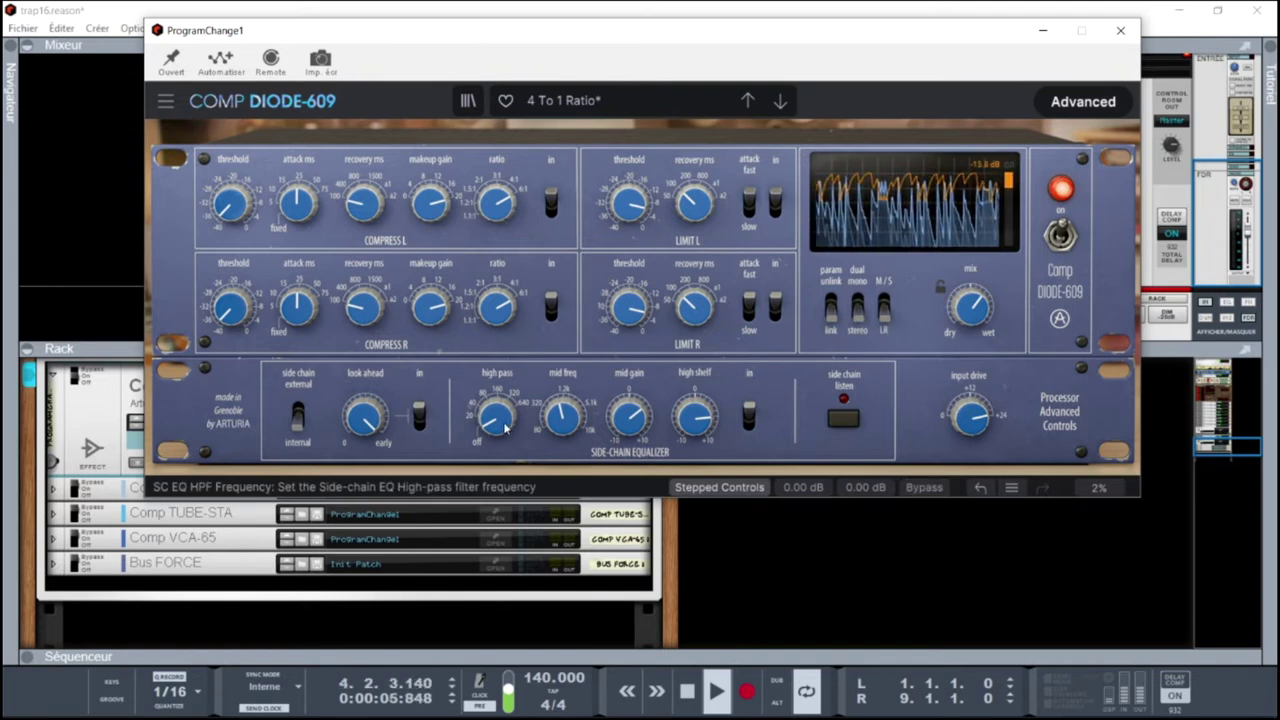
drag(505, 425, 505, 366)
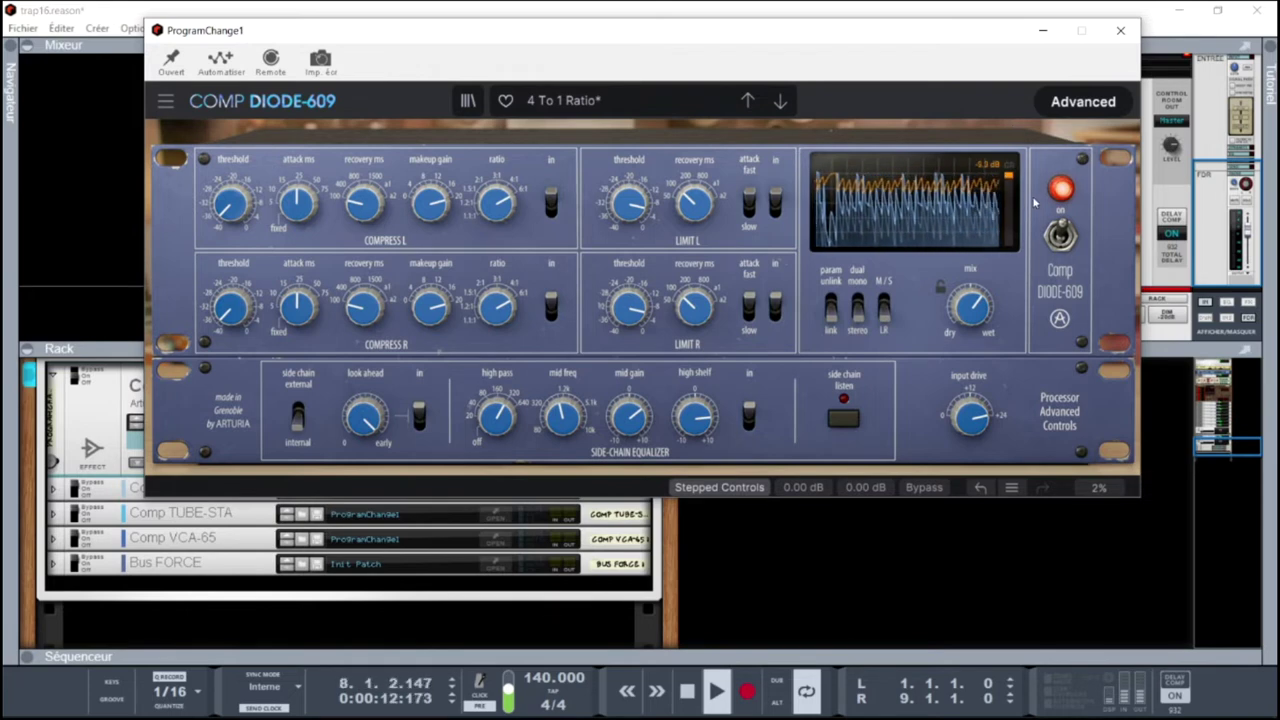
Hide the Comp DIODE-609's advanced controls and lower its dry/wet mix to slightly below halfway
click(1062, 108)
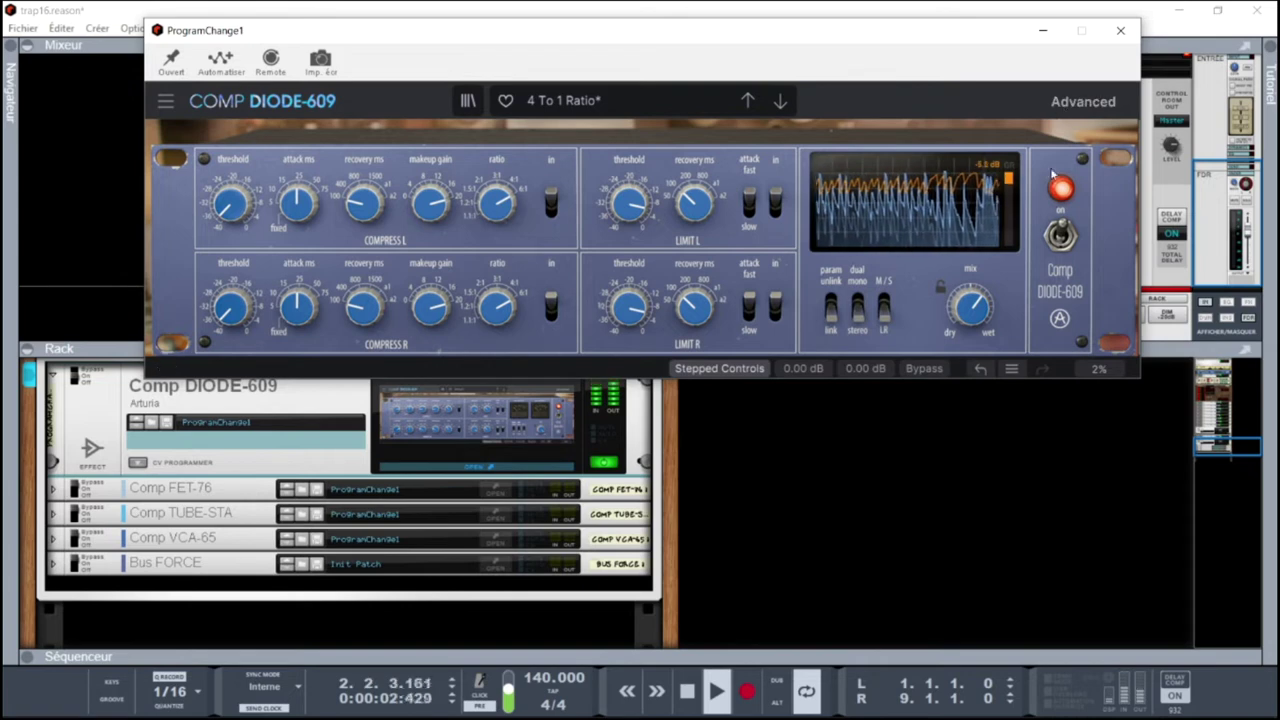
drag(972, 300, 972, 323)
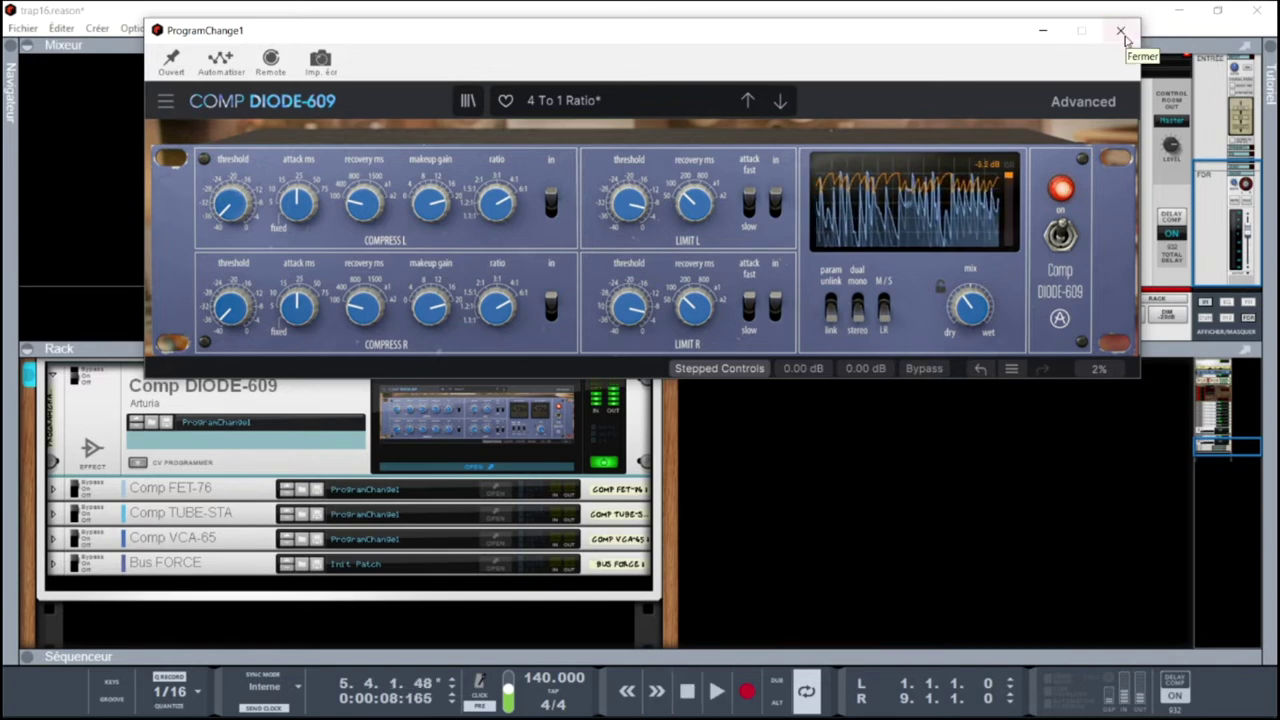
Close and bypass the Comp DIODE-609, and activate the Comp FET-76 and open its window
click(1121, 32)
click(82, 373)
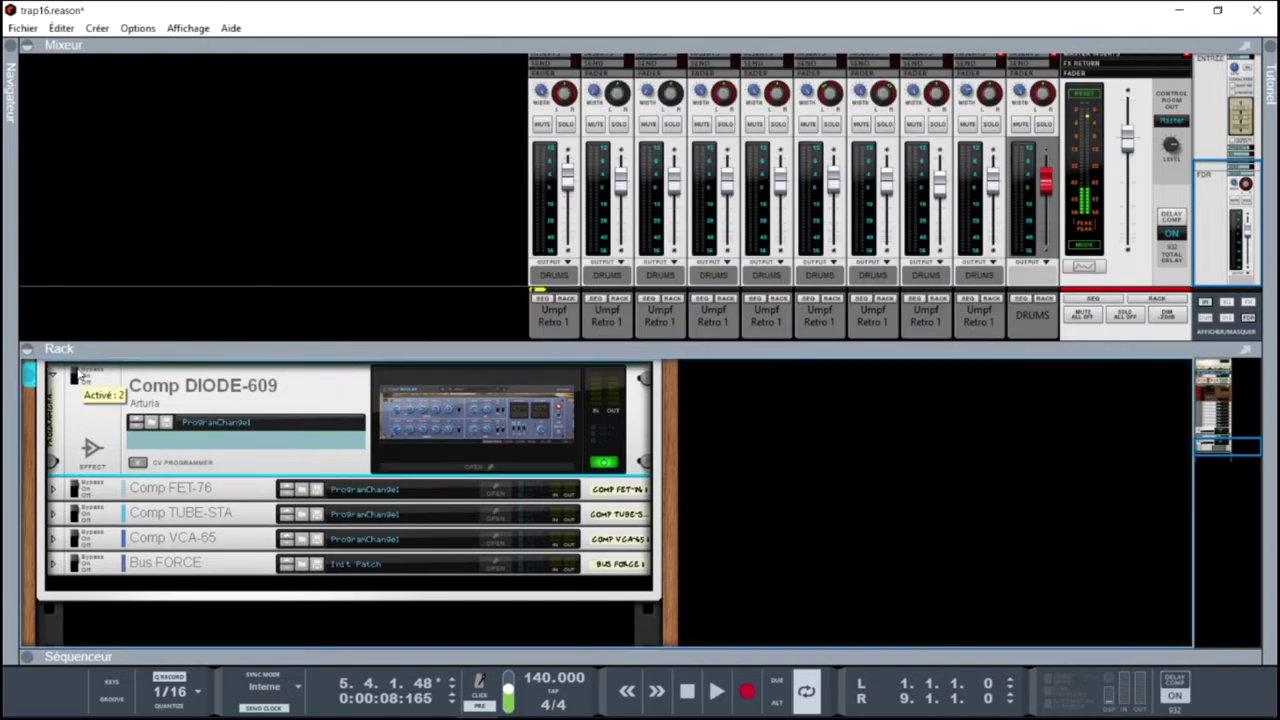
click(84, 490)
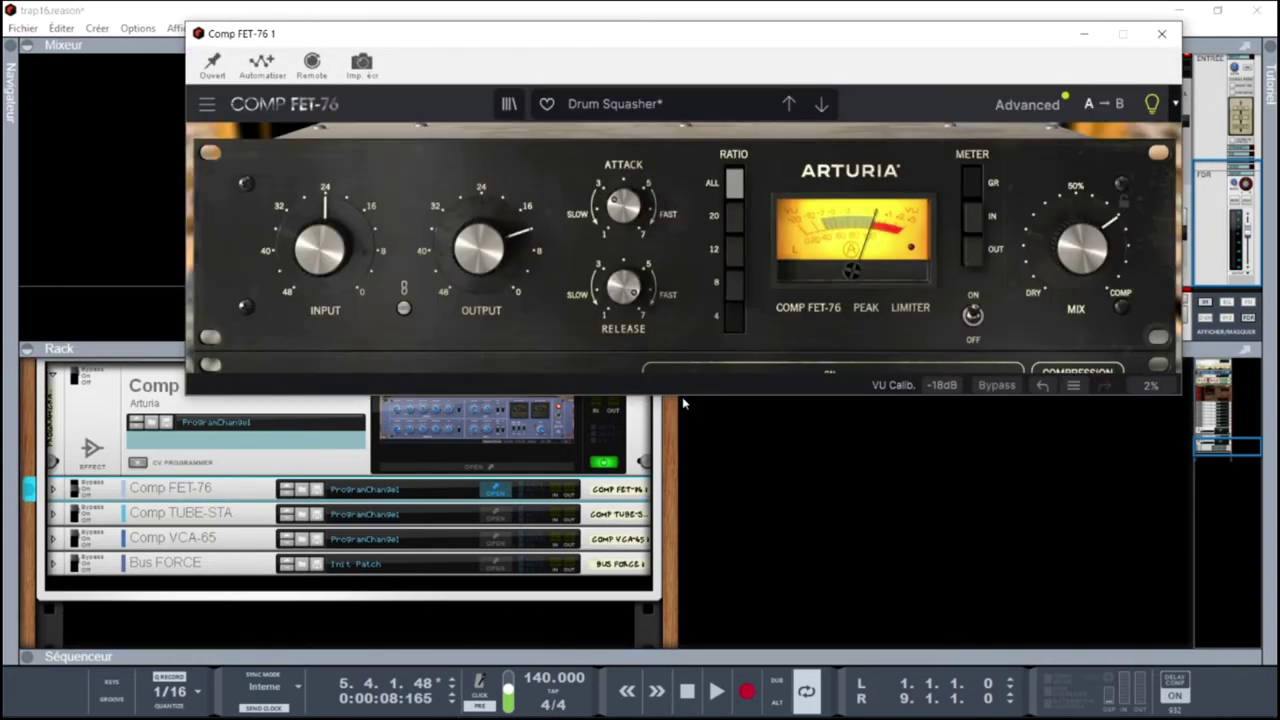
Show and hide the Comp FET-76's advanced sidechain controls, and turn on its adjustment hints
click(1027, 104)
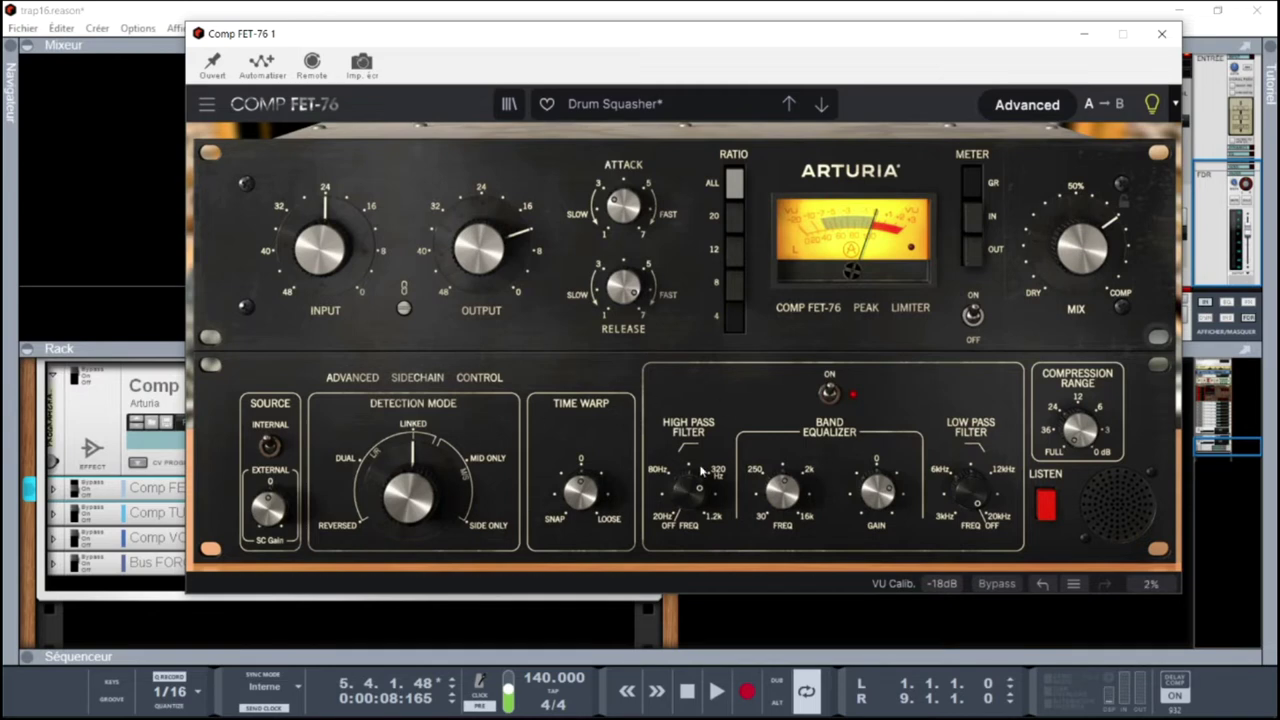
click(1040, 105)
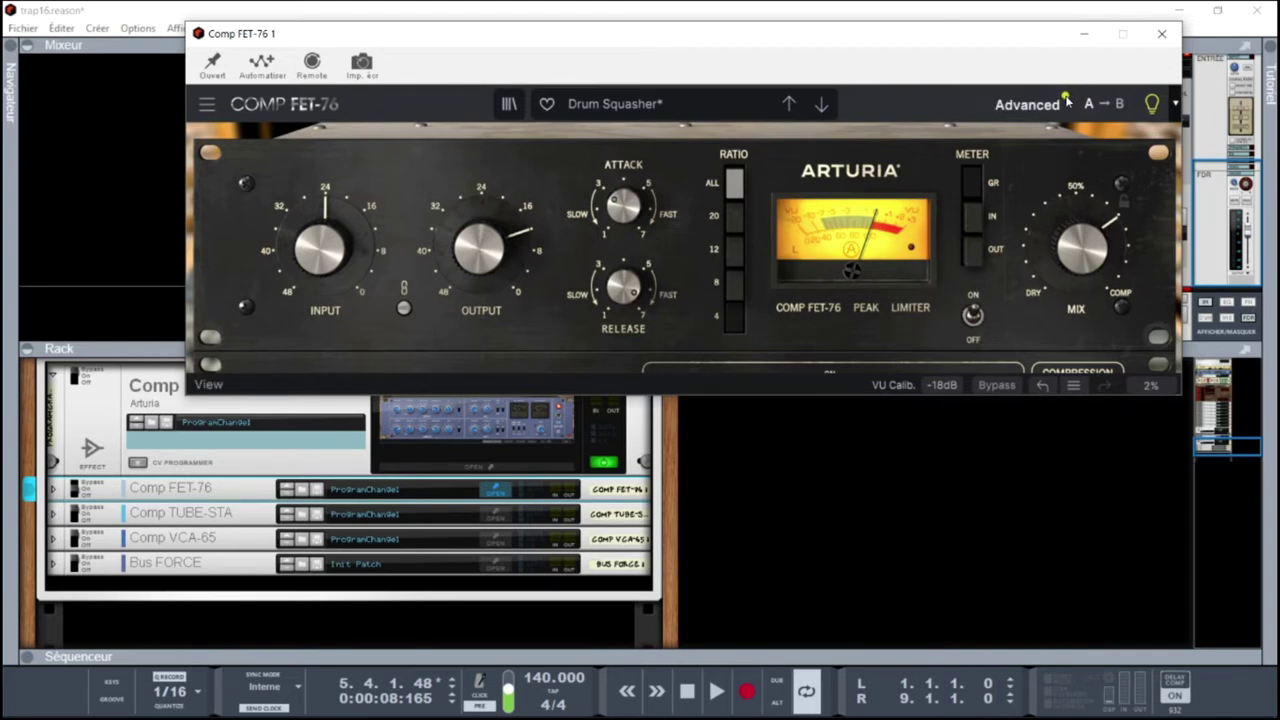
click(1152, 104)
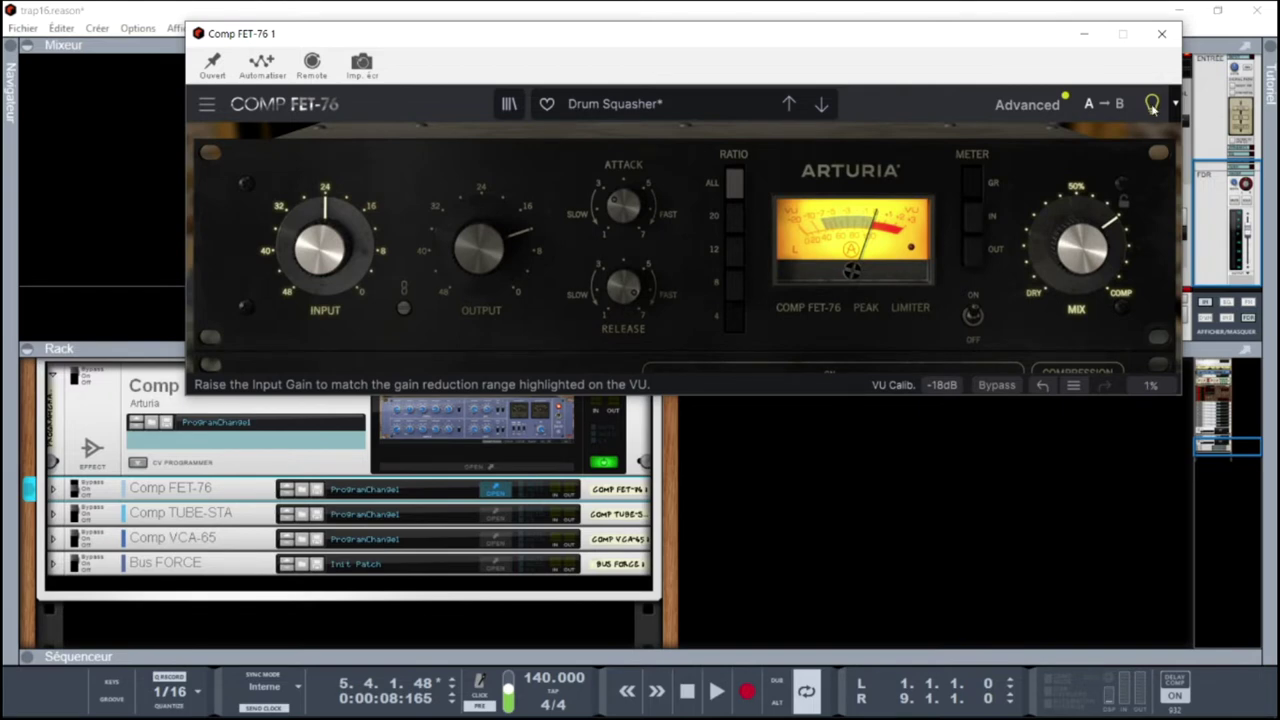
Turn off the Comp FET-76's adjustment hints and show its advanced sidechain controls
click(1153, 105)
click(1027, 105)
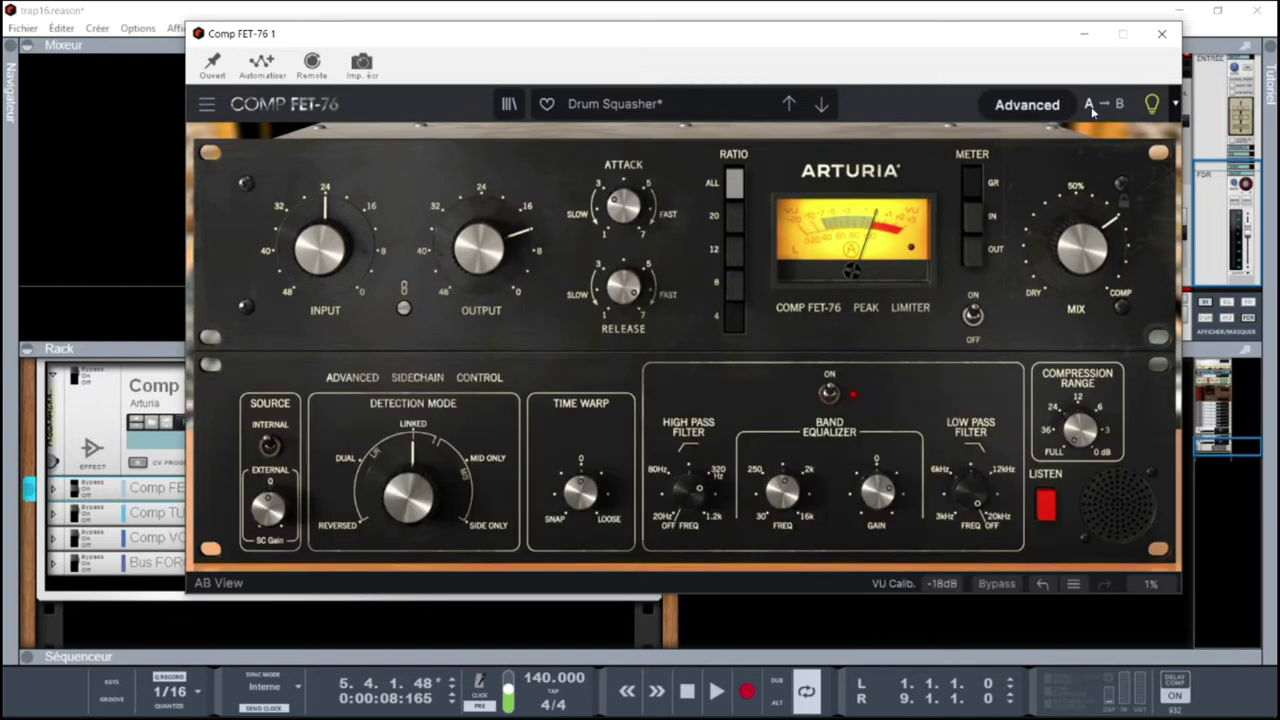
Toggle the adjustment hints on and off to examine which main and sidechain controls they highlight
click(1152, 105)
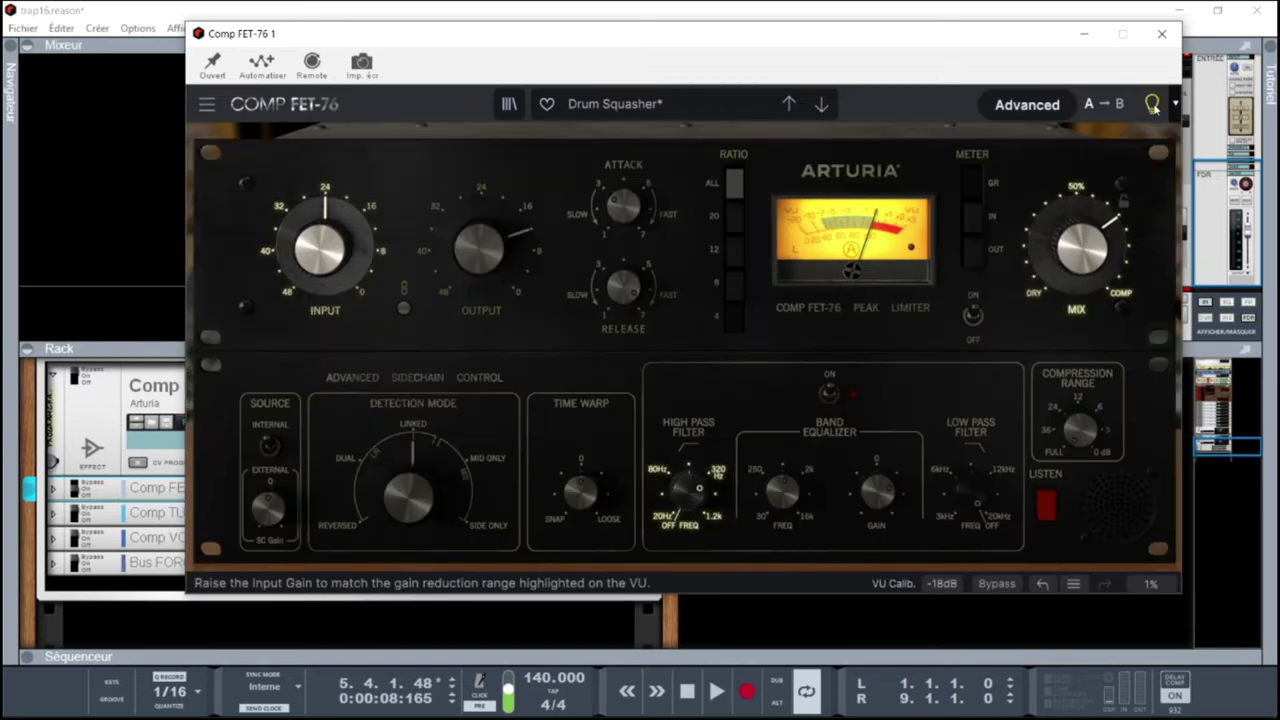
click(1153, 105)
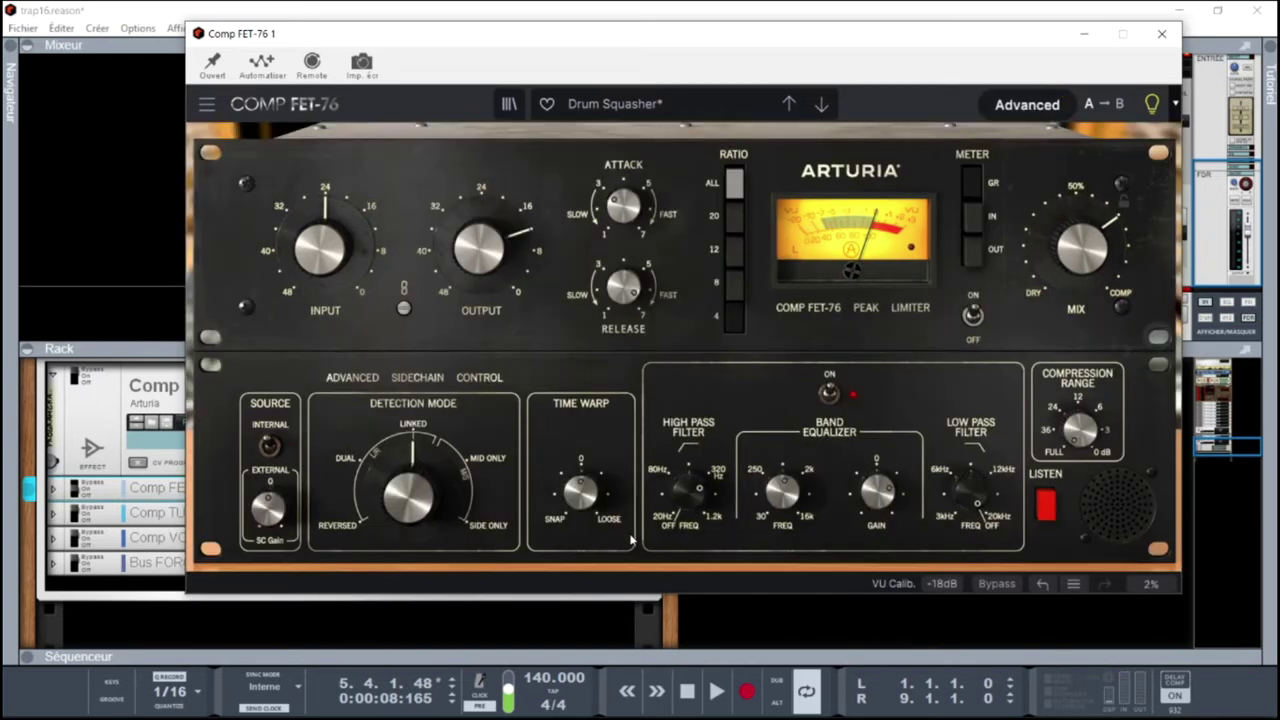
mouse_move(679, 503)
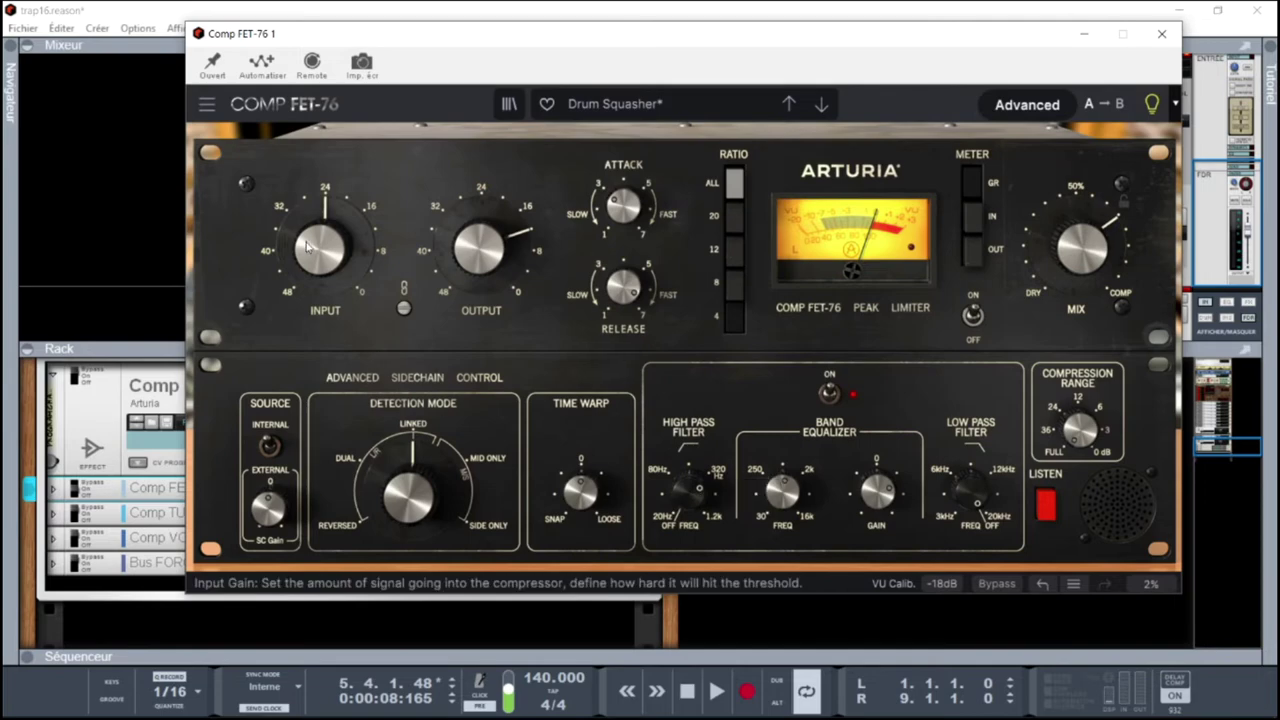
click(1152, 105)
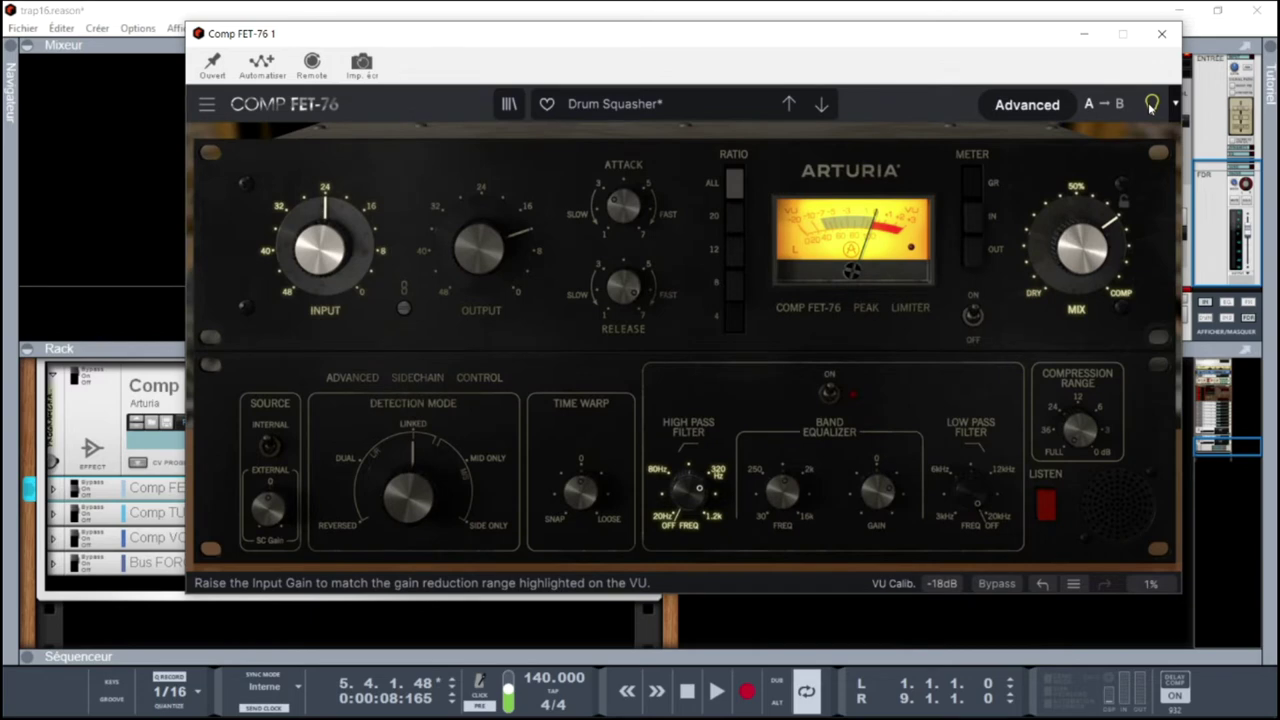
click(1152, 105)
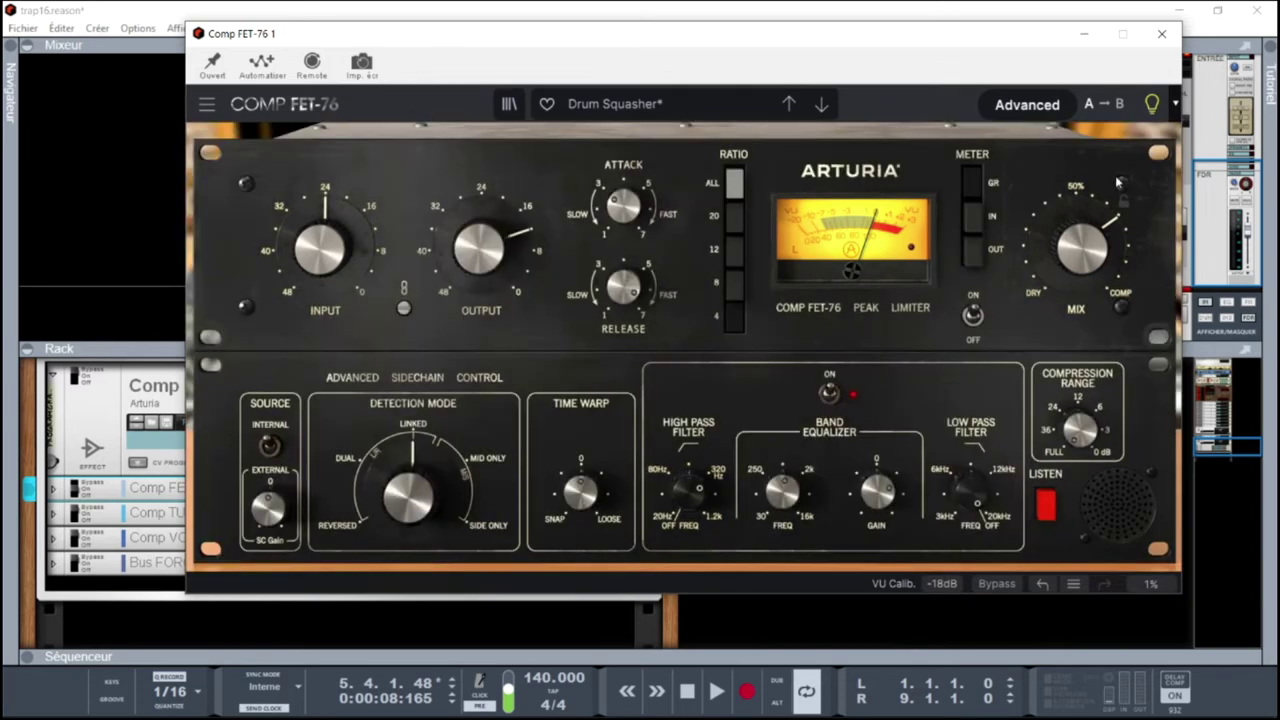
click(1152, 105)
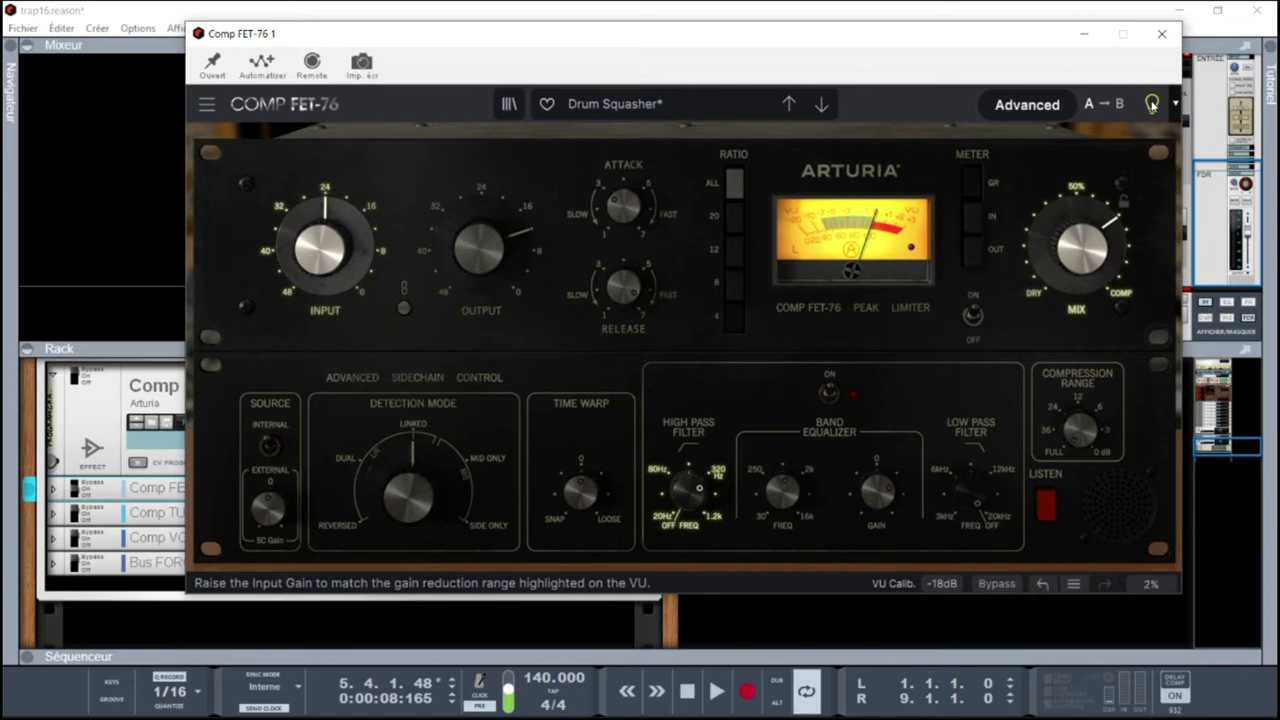
click(1152, 105)
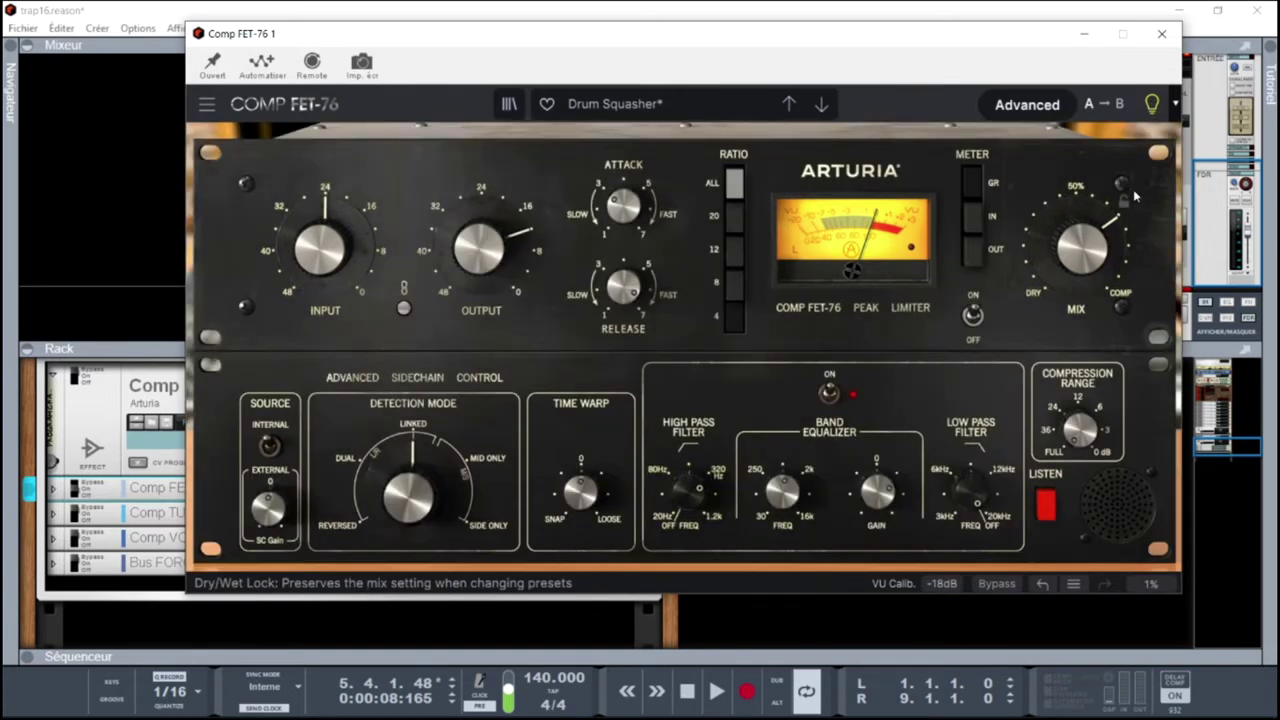
Play the drums briefly while folding the Comp DIODE-609 in the rack and reopening the Comp FET-76's window
key(space)
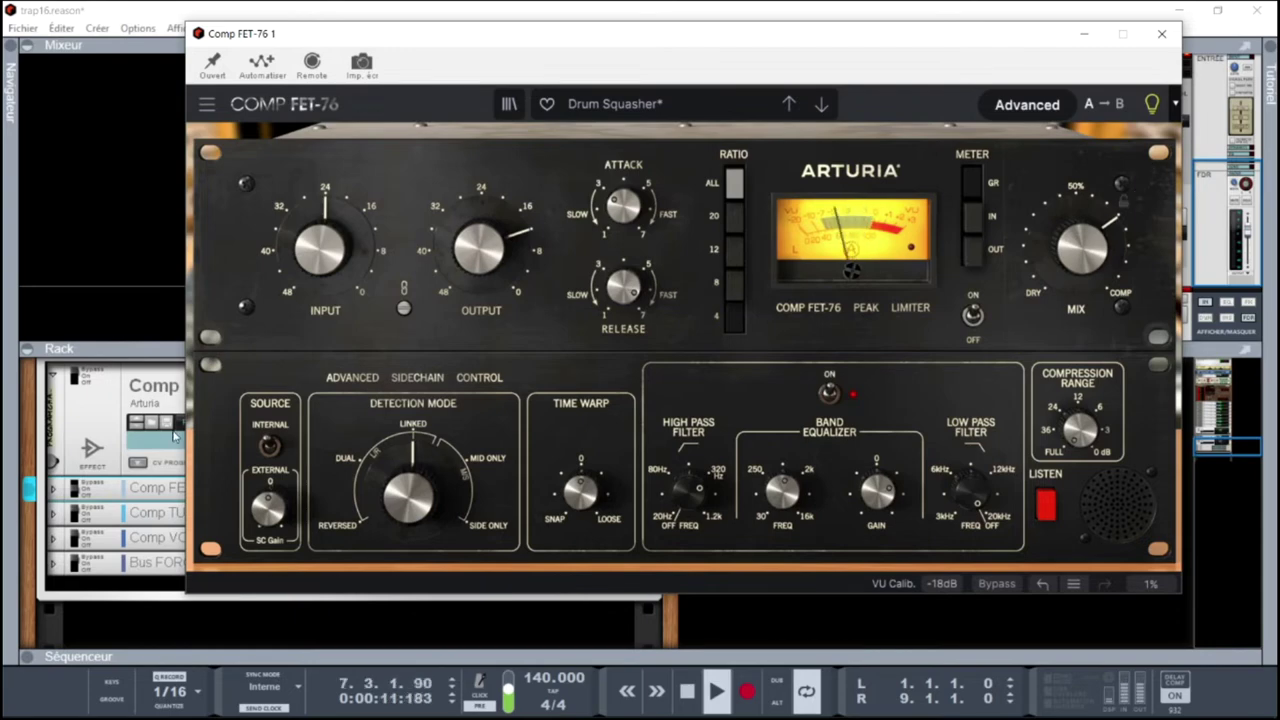
click(54, 378)
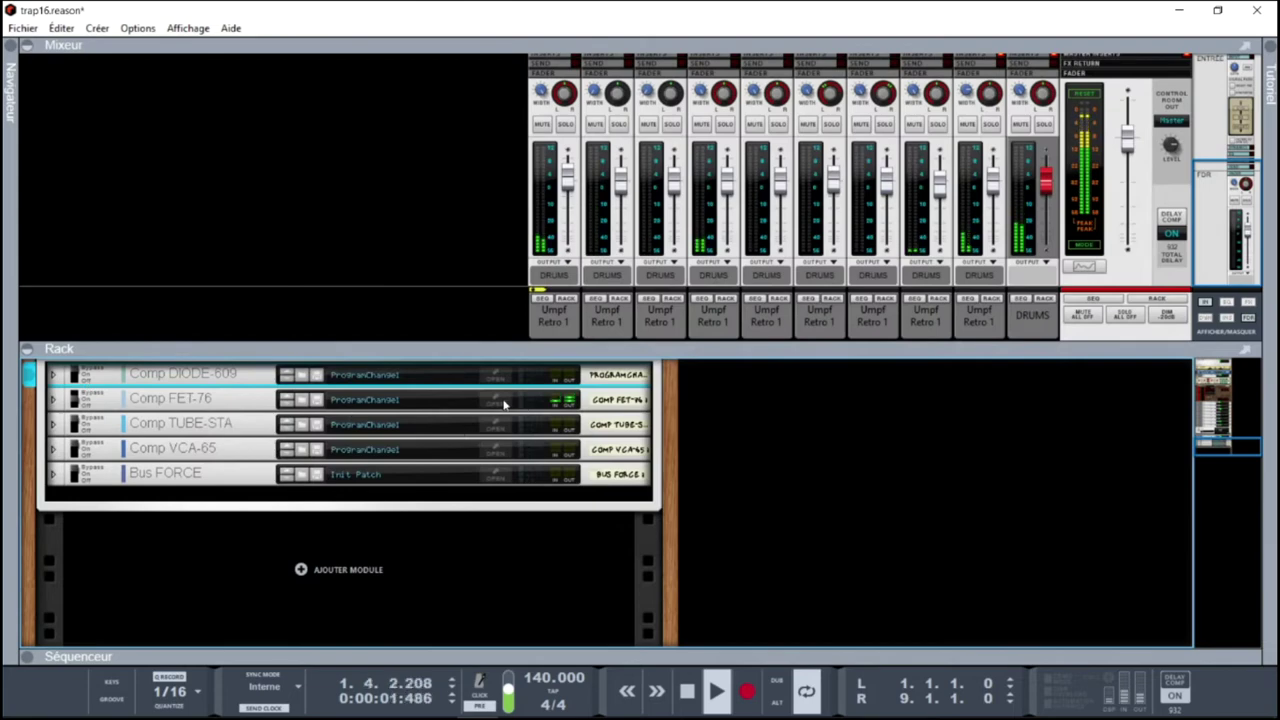
click(502, 402)
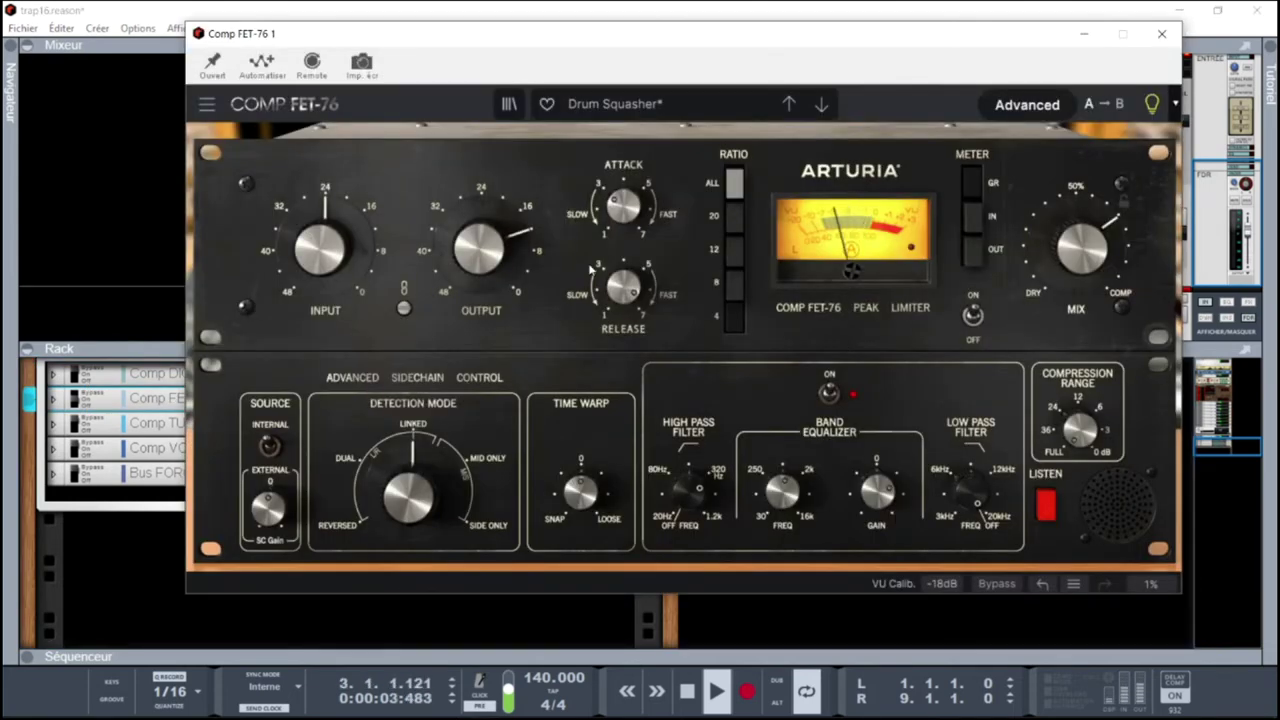
key(space)
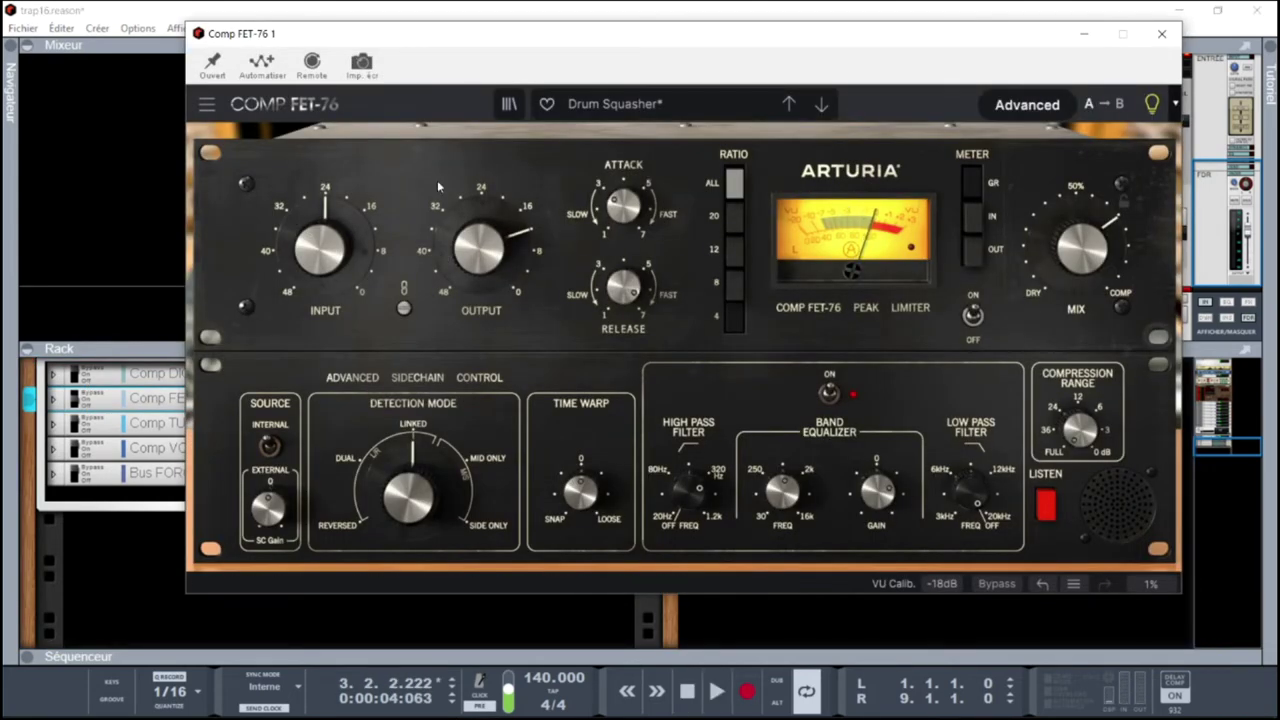
Open the Comp FET-76's main menu with its preset and window-resizing commands
click(207, 104)
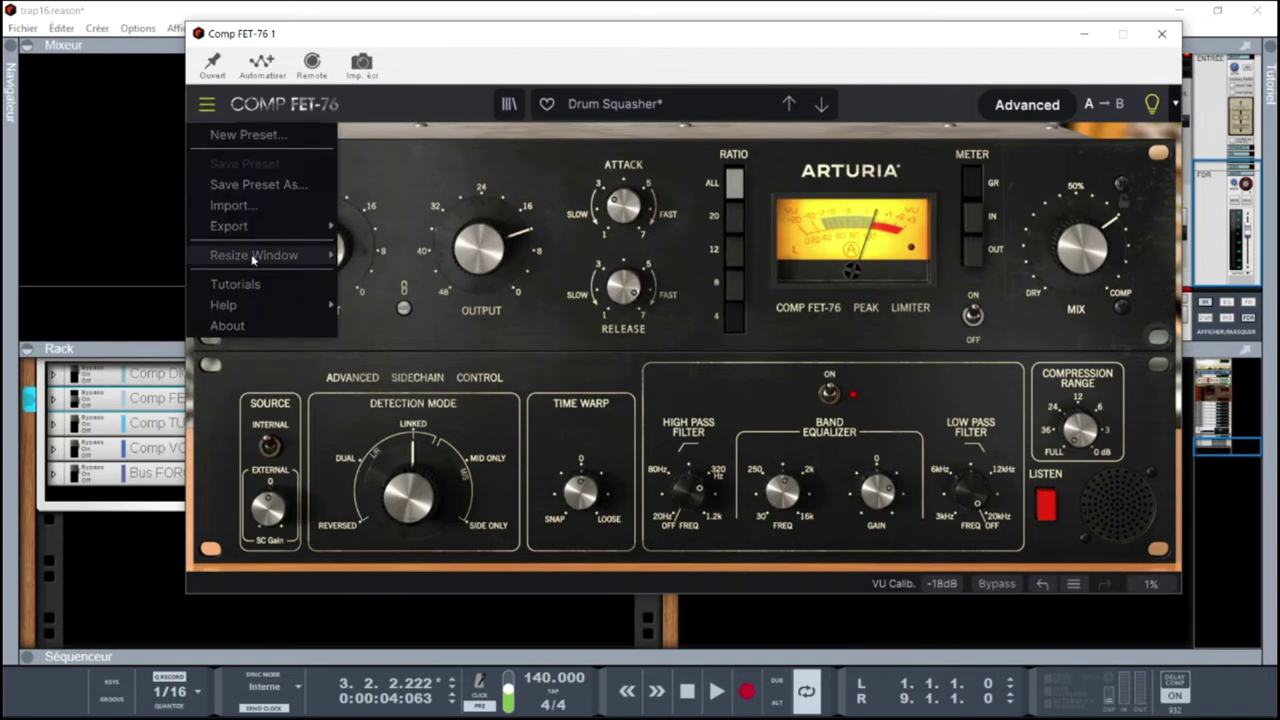